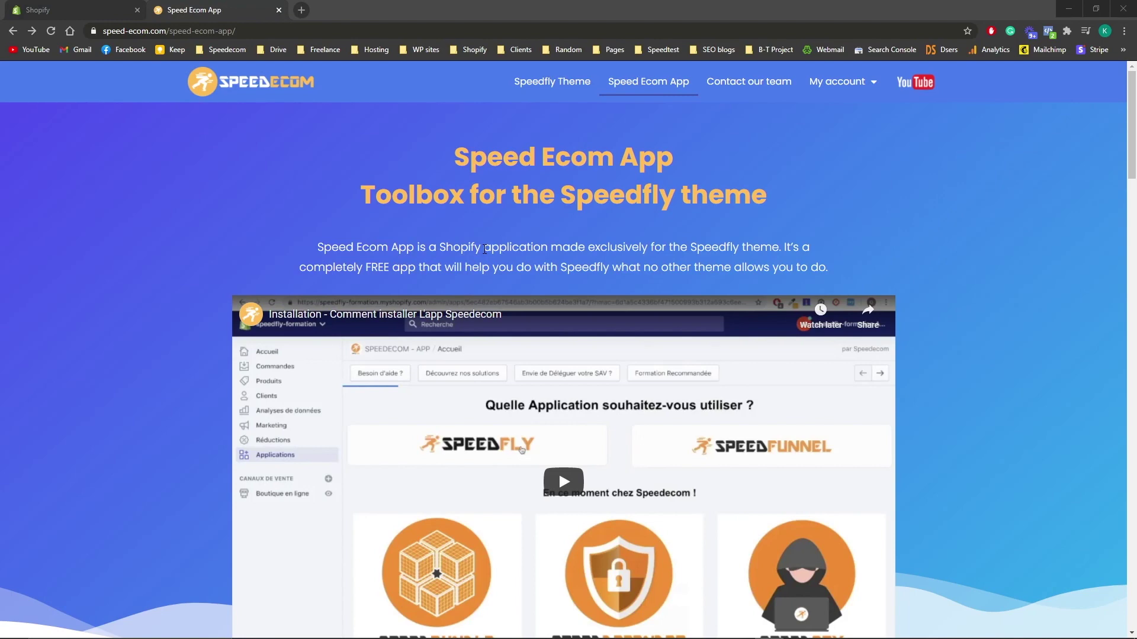
# Install Speed Ecom App on the Shopify store from its app store listing, reached through the Speed Ecom website.
pyautogui.scroll(-10, 485, 249)
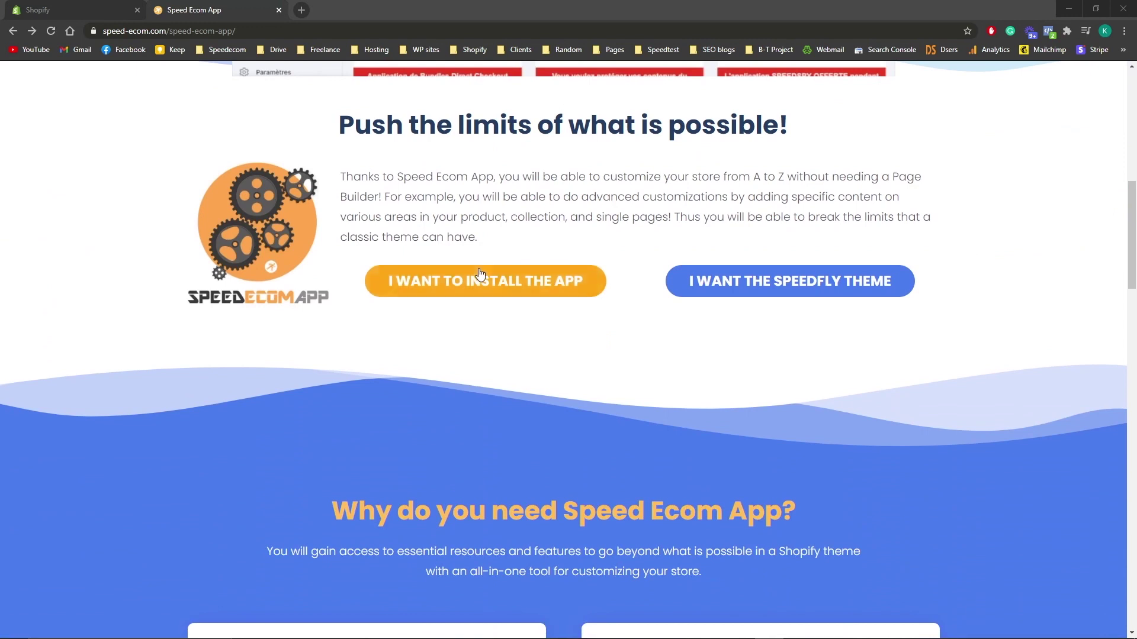
pyautogui.click(441, 289)
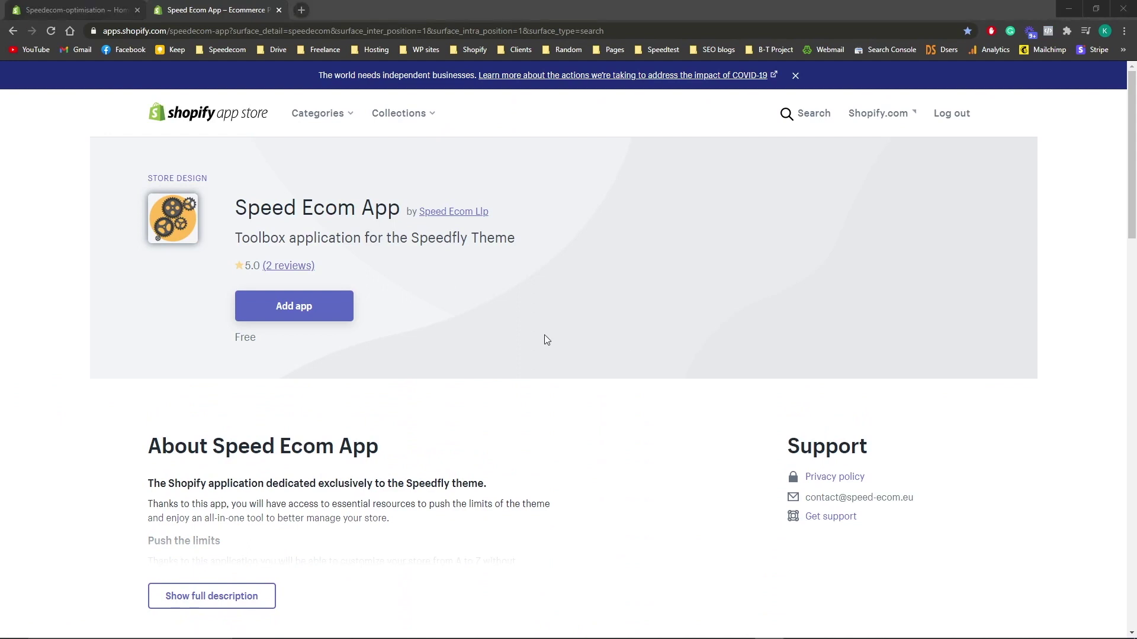
pyautogui.click(347, 309)
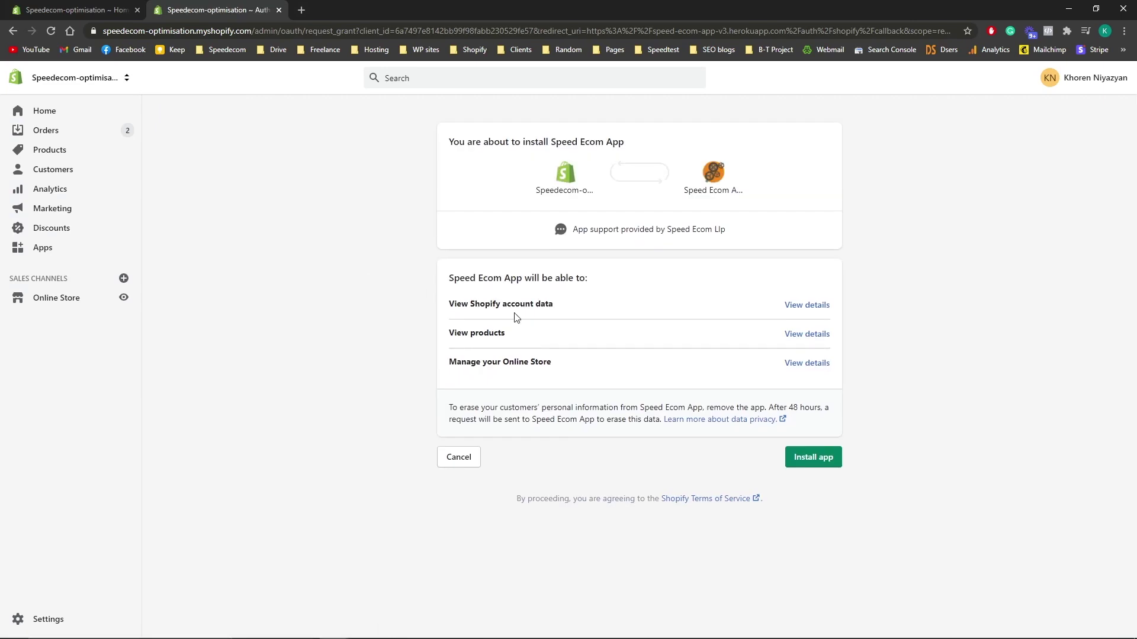
pyautogui.click(805, 458)
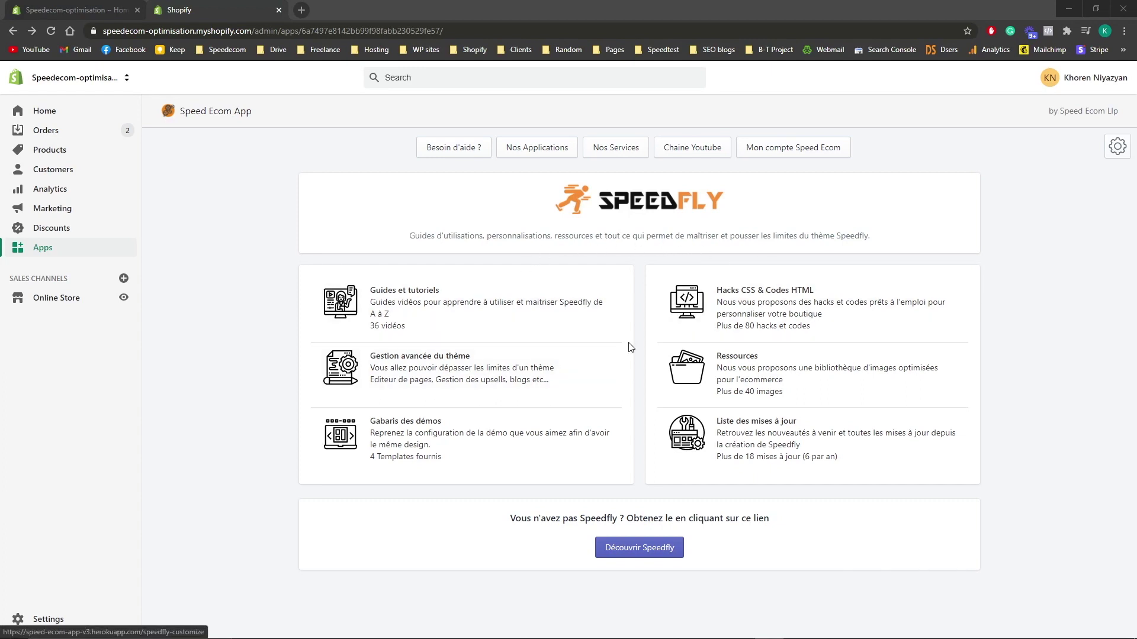
# Change the language of Speed Ecom App to EN in its settings and apply the update.
pyautogui.click(1113, 157)
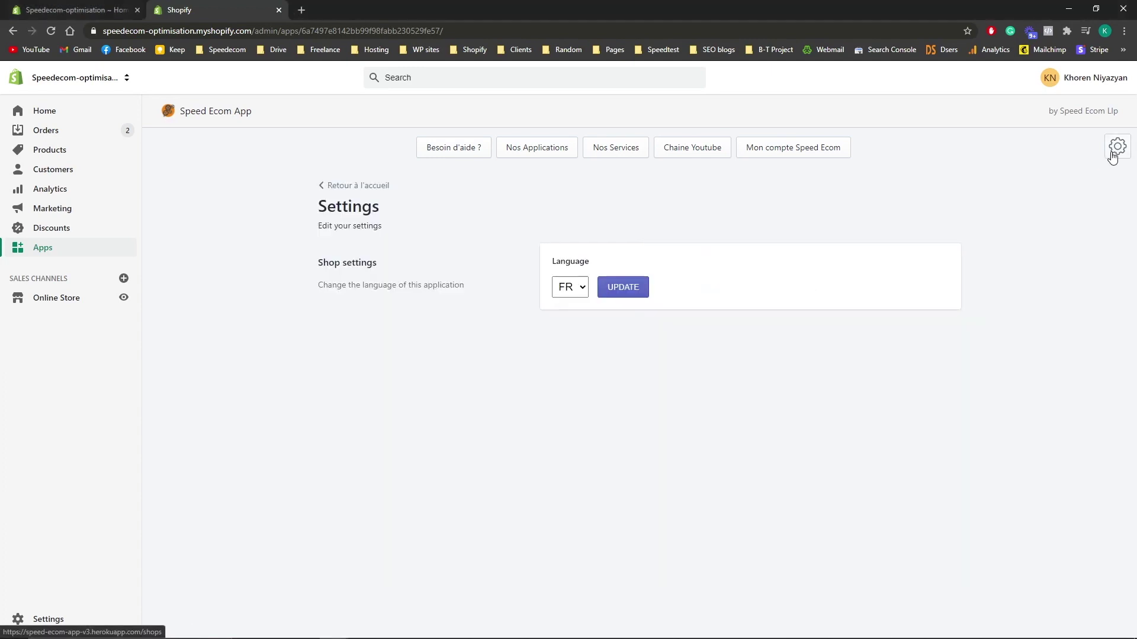
pyautogui.click(549, 291)
pyautogui.click(572, 316)
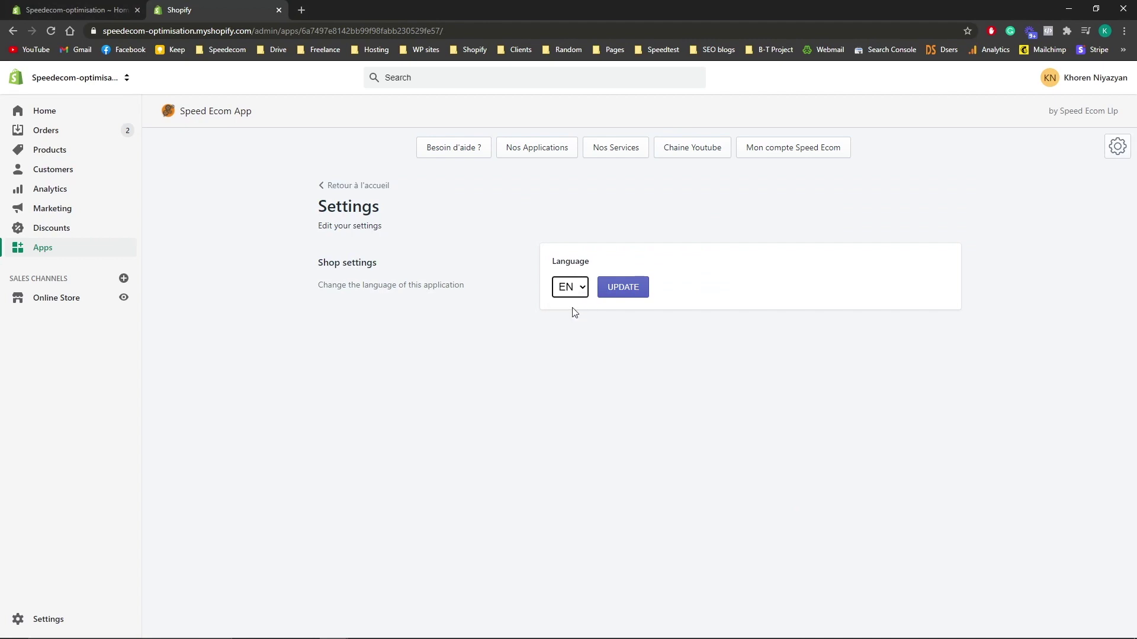
pyautogui.click(618, 295)
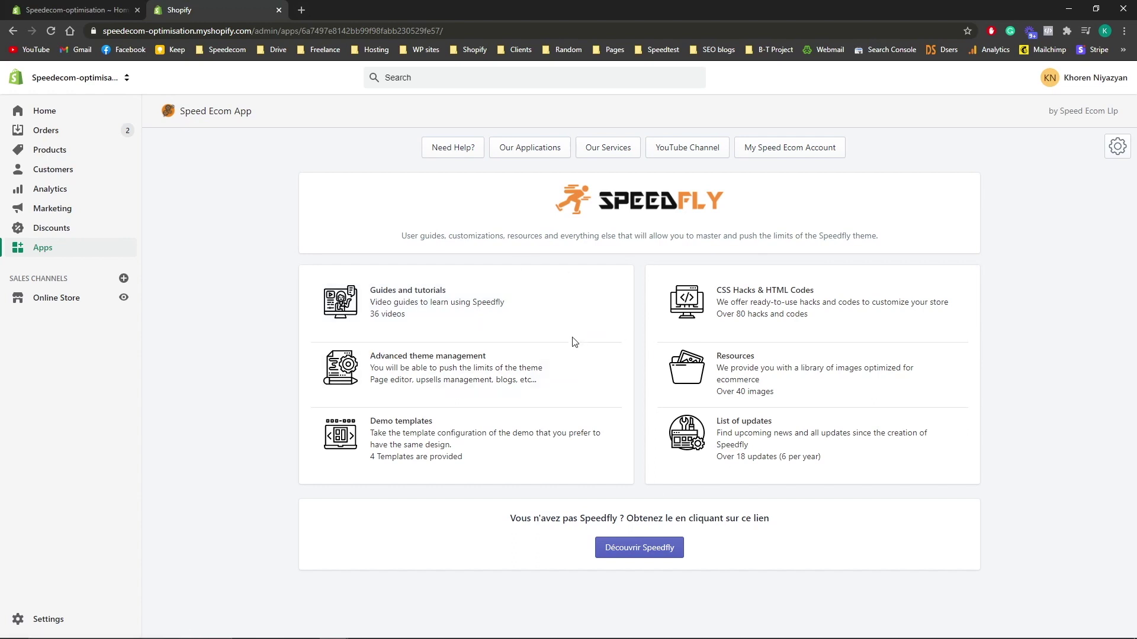
# Look through the installation and homepage video modules in Guides and tutorials, and return to the app's homepage.
pyautogui.click(421, 317)
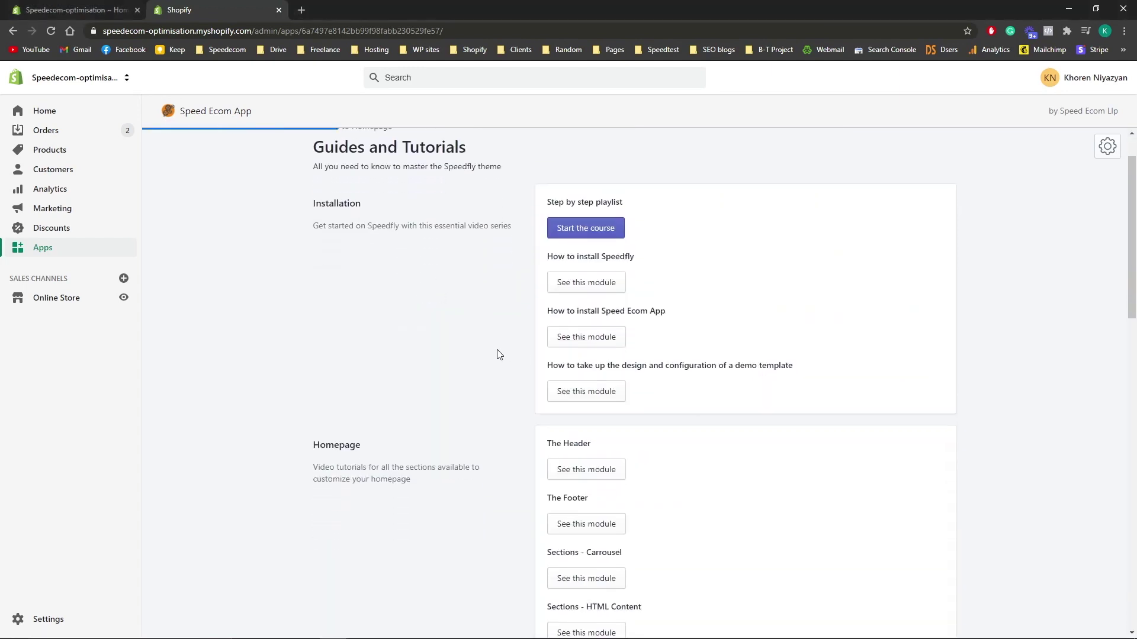
pyautogui.scroll(-3, 500, 354)
pyautogui.scroll(-1, 499, 354)
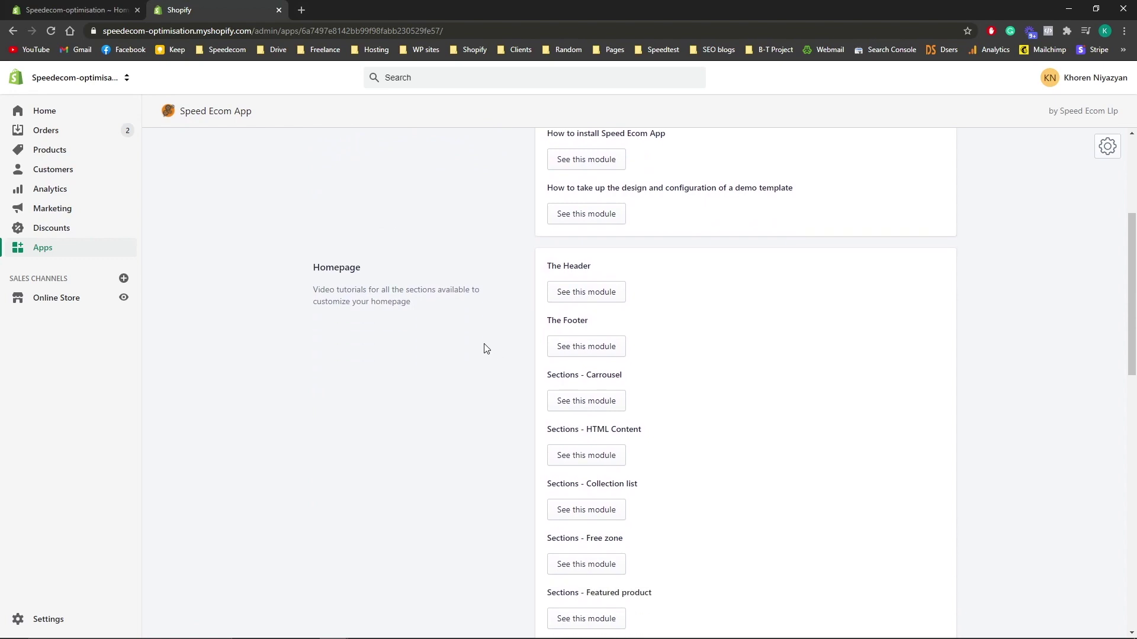
pyautogui.scroll(-1, 482, 349)
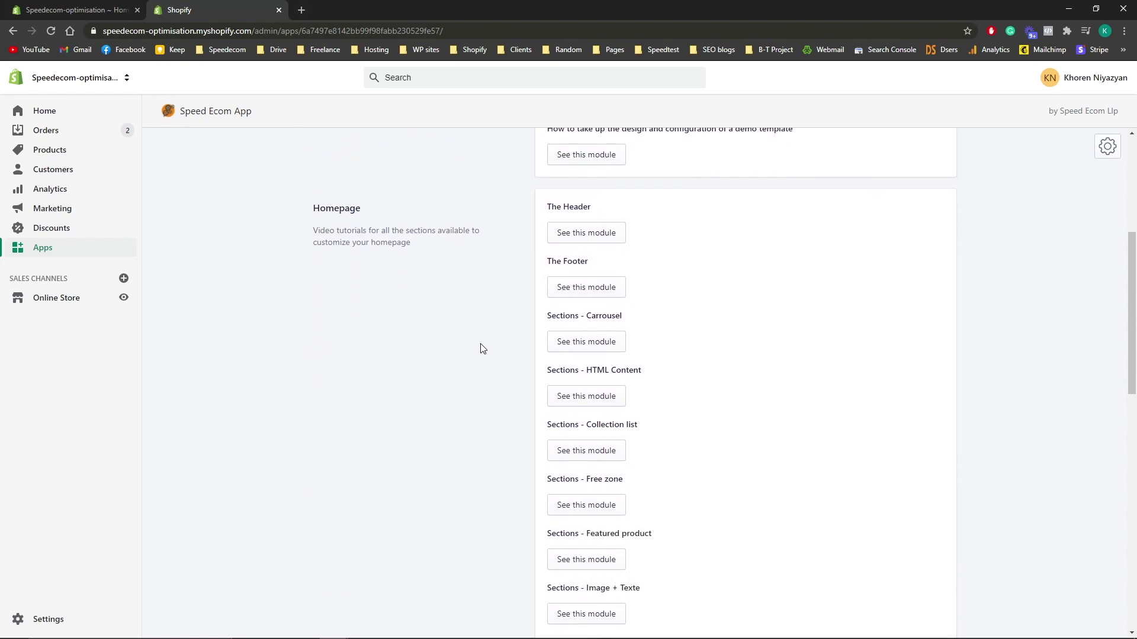
pyautogui.scroll(-1, 482, 349)
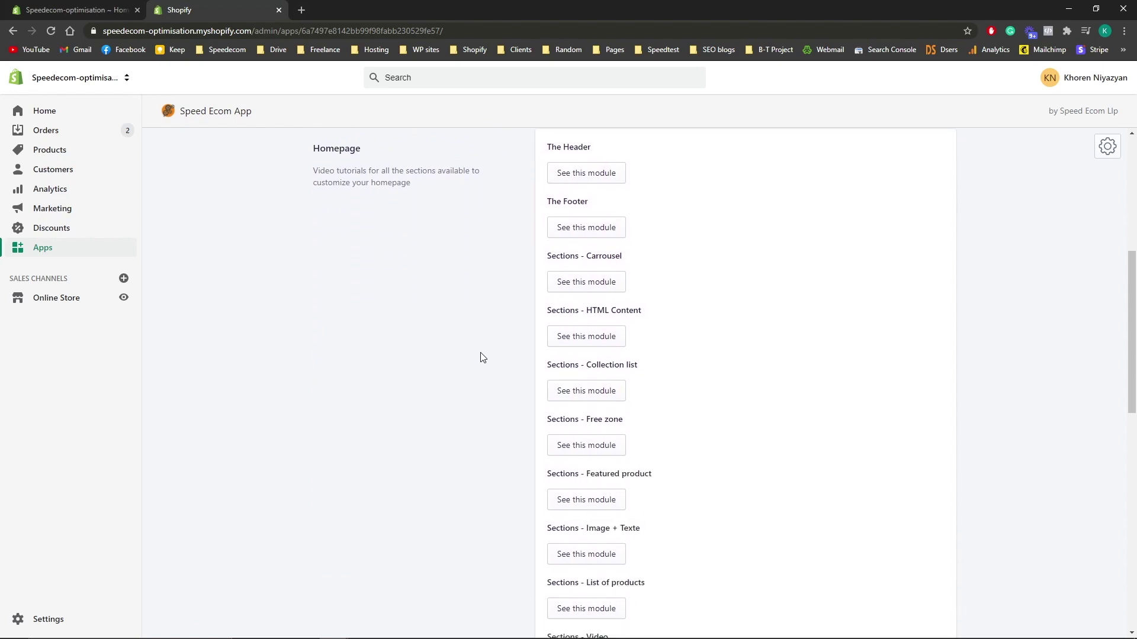
pyautogui.scroll(-1, 483, 355)
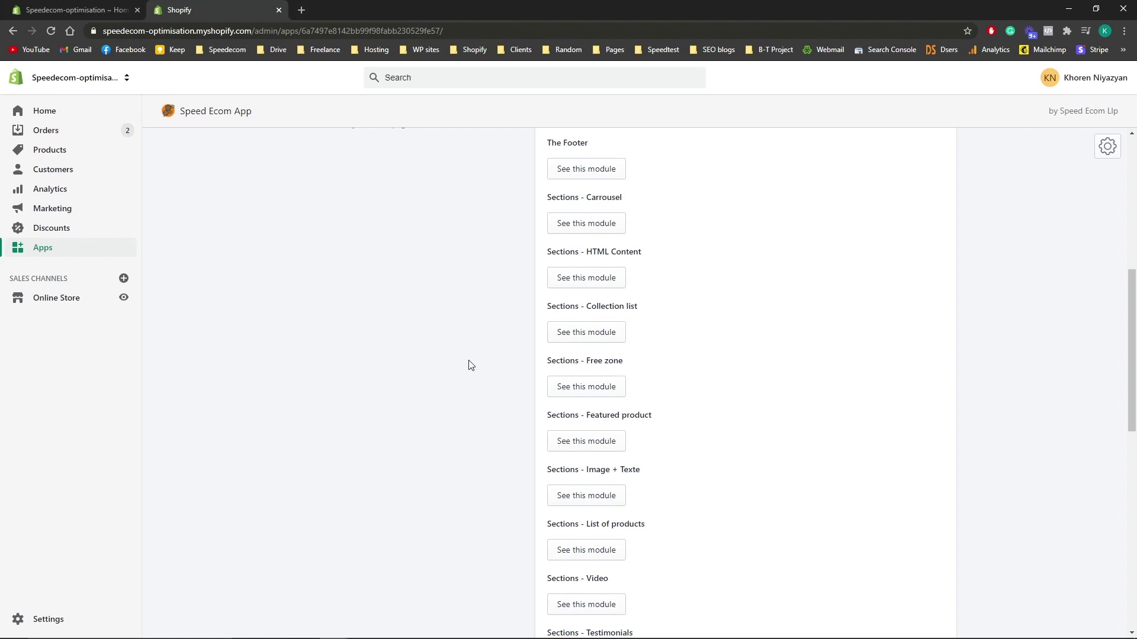
pyautogui.scroll(6, 469, 365)
pyautogui.click(340, 185)
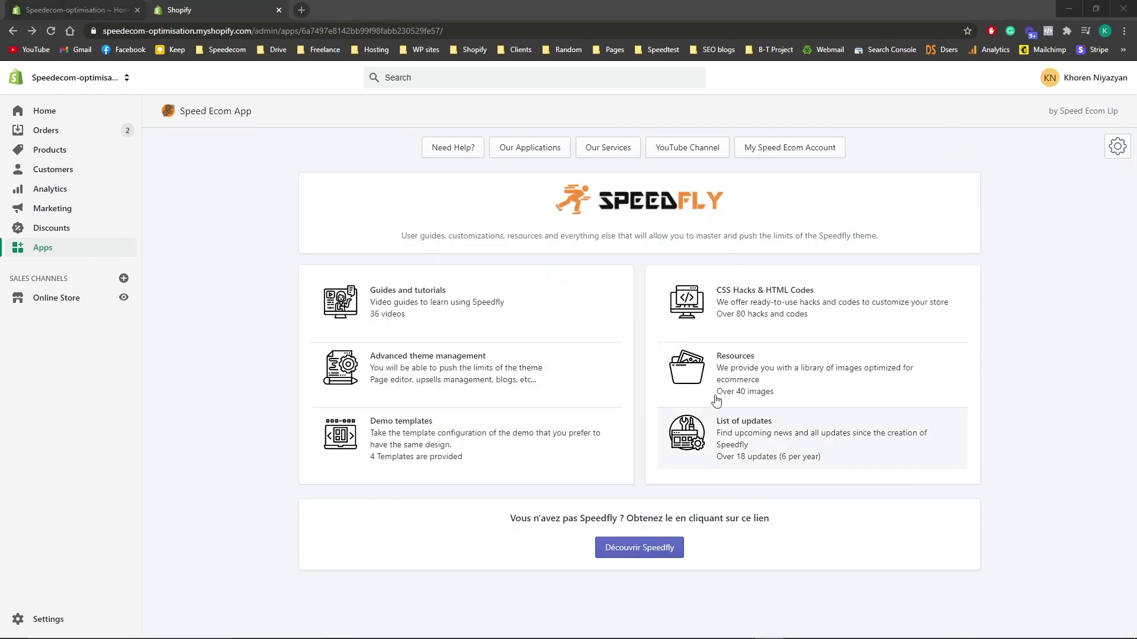
# Examine the ready-made CSS hacks for the random, header, homepage and collections sections, and return to the app's homepage.
pyautogui.click(731, 319)
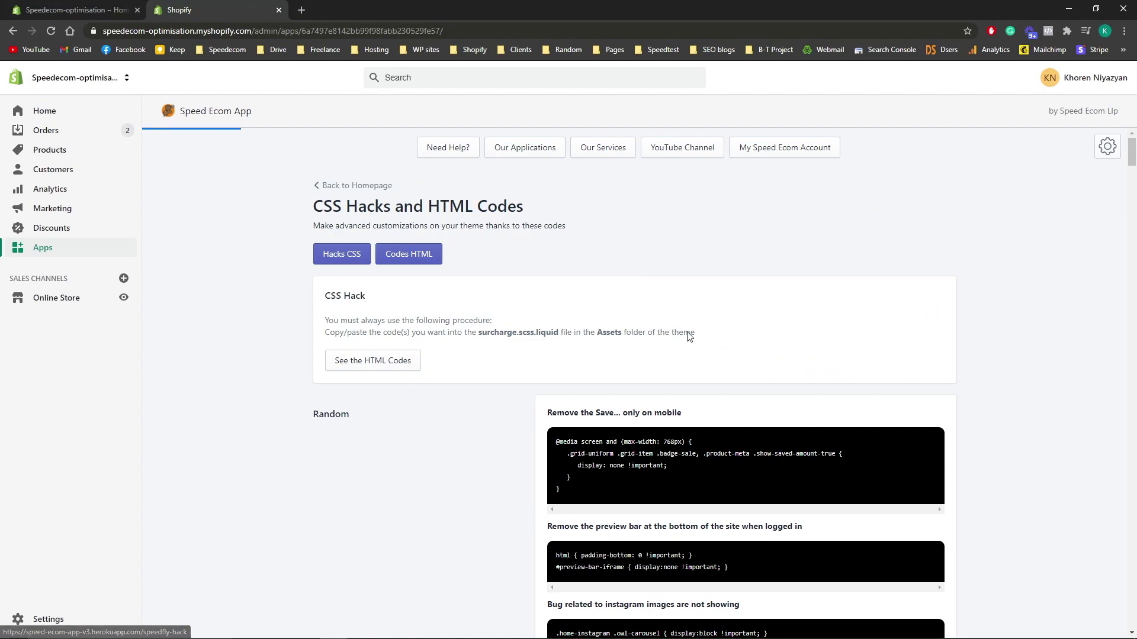
pyautogui.scroll(-1, 503, 381)
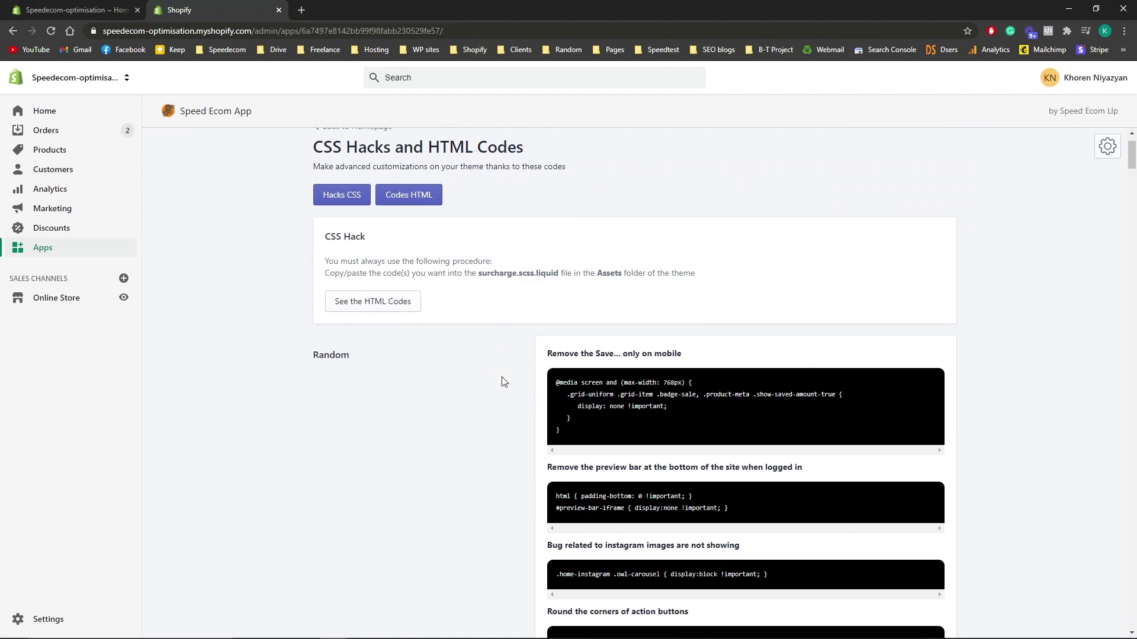
pyautogui.scroll(-4, 503, 382)
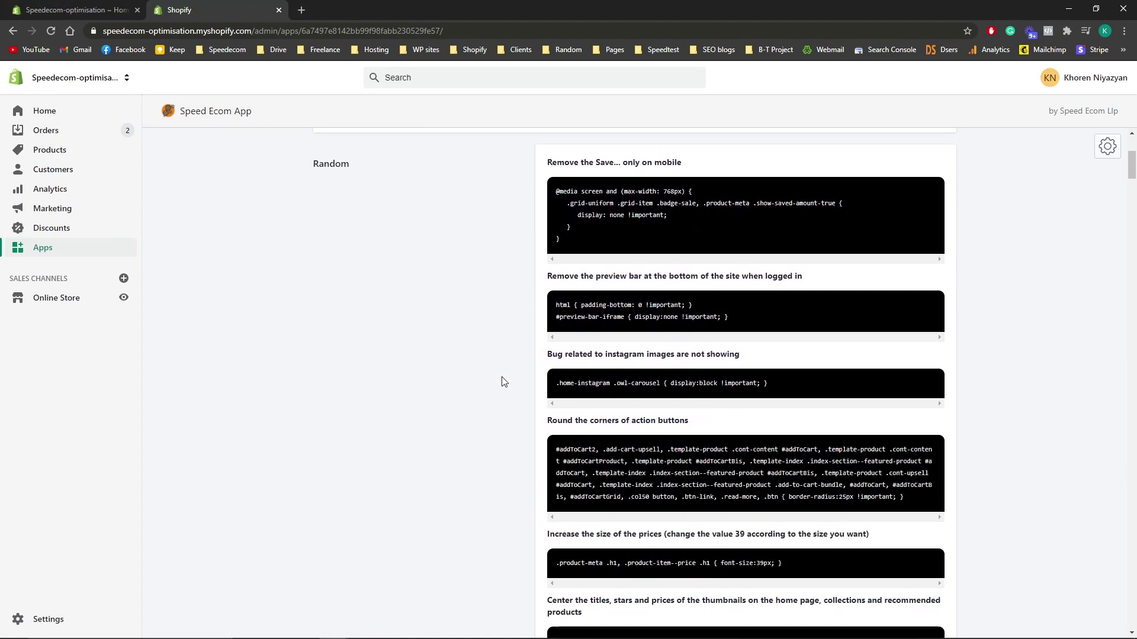
pyautogui.scroll(-1, 502, 382)
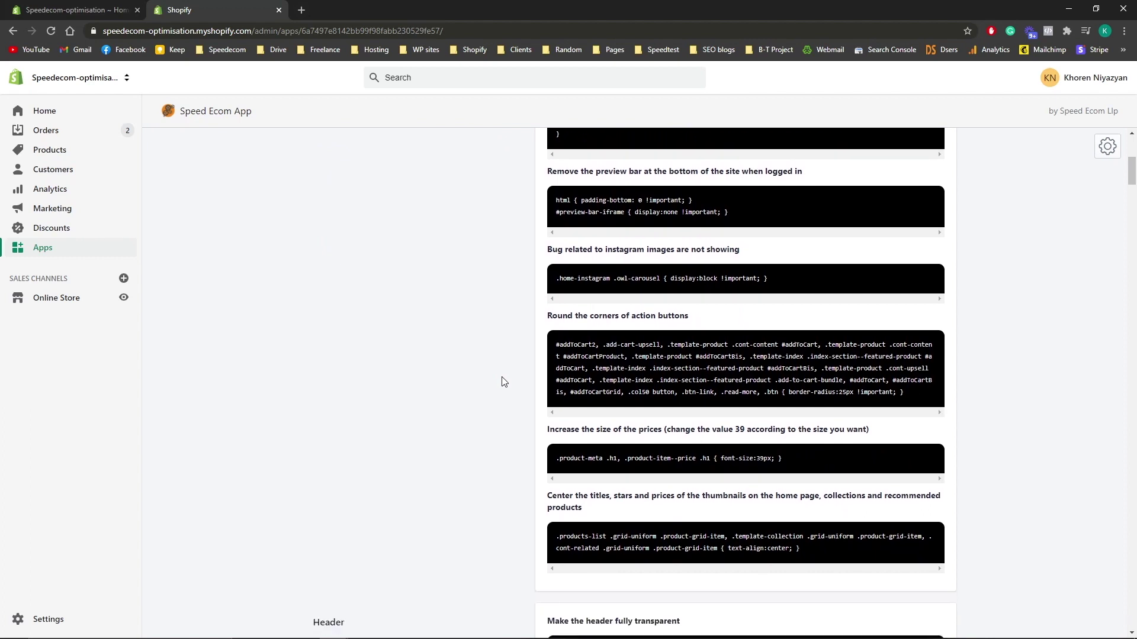
pyautogui.scroll(-1, 502, 382)
pyautogui.scroll(-5, 503, 382)
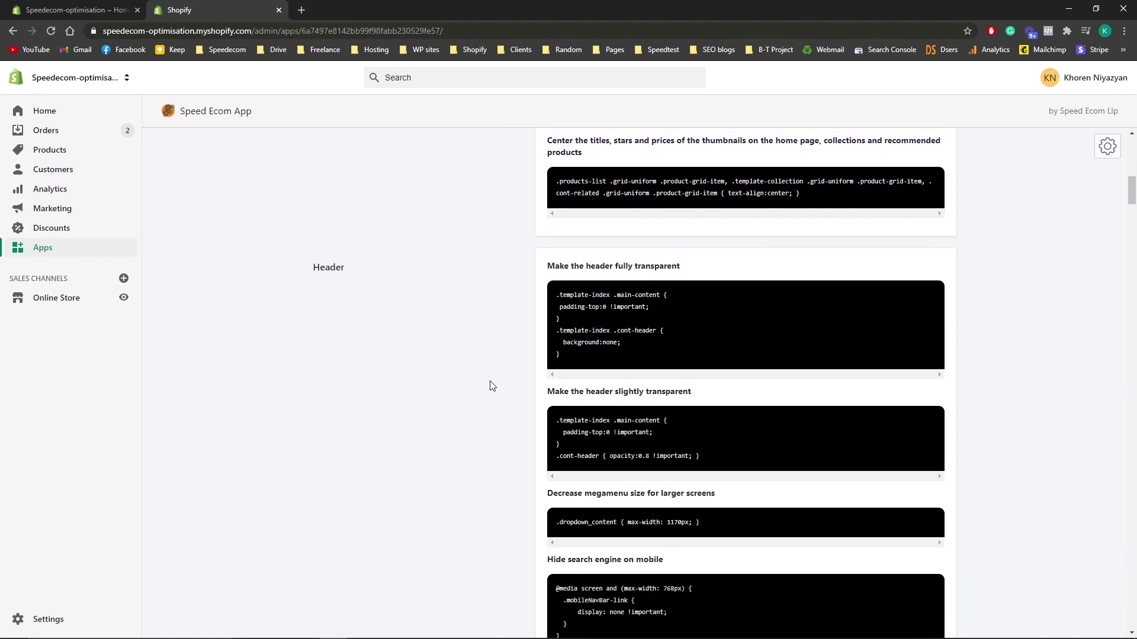
pyautogui.scroll(-2, 490, 385)
pyautogui.scroll(-2, 491, 386)
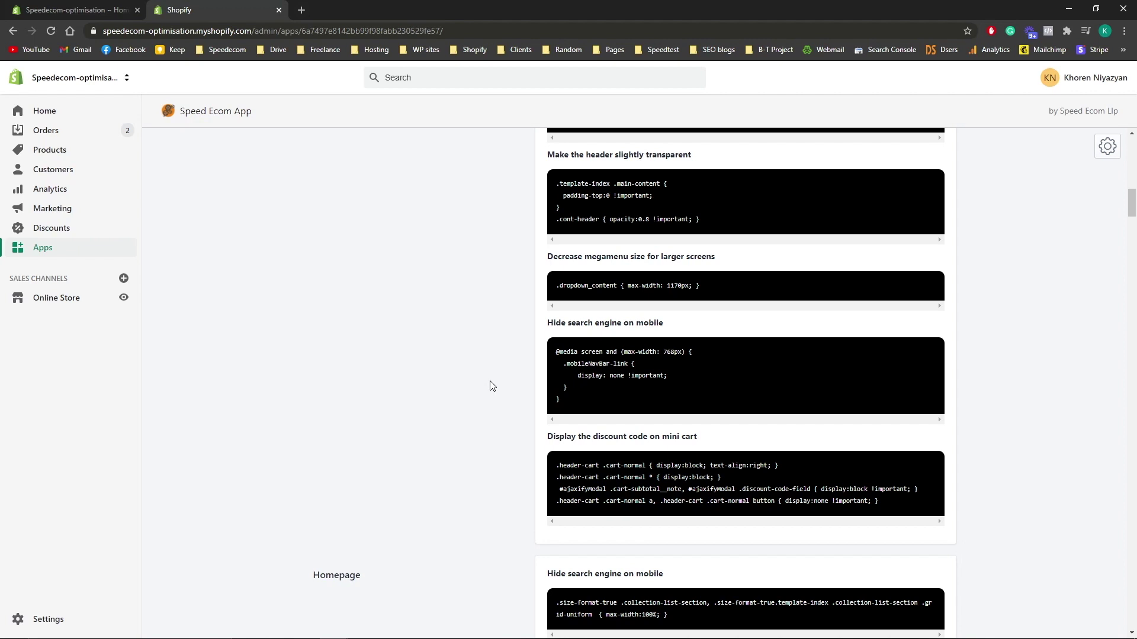
pyautogui.scroll(-2, 491, 385)
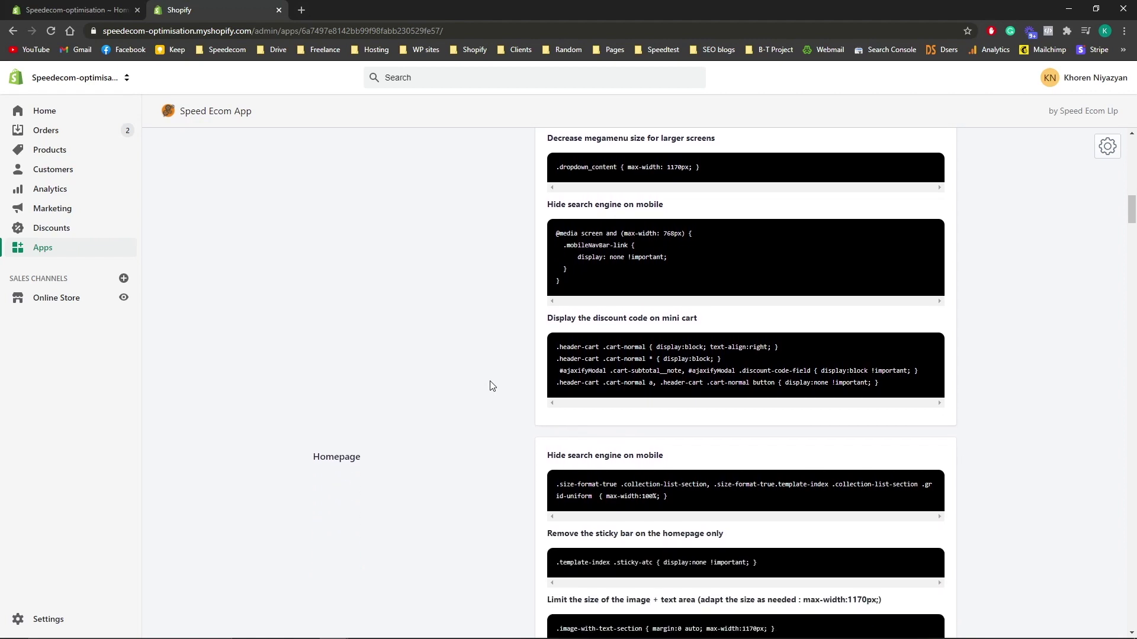
pyautogui.scroll(-3, 491, 385)
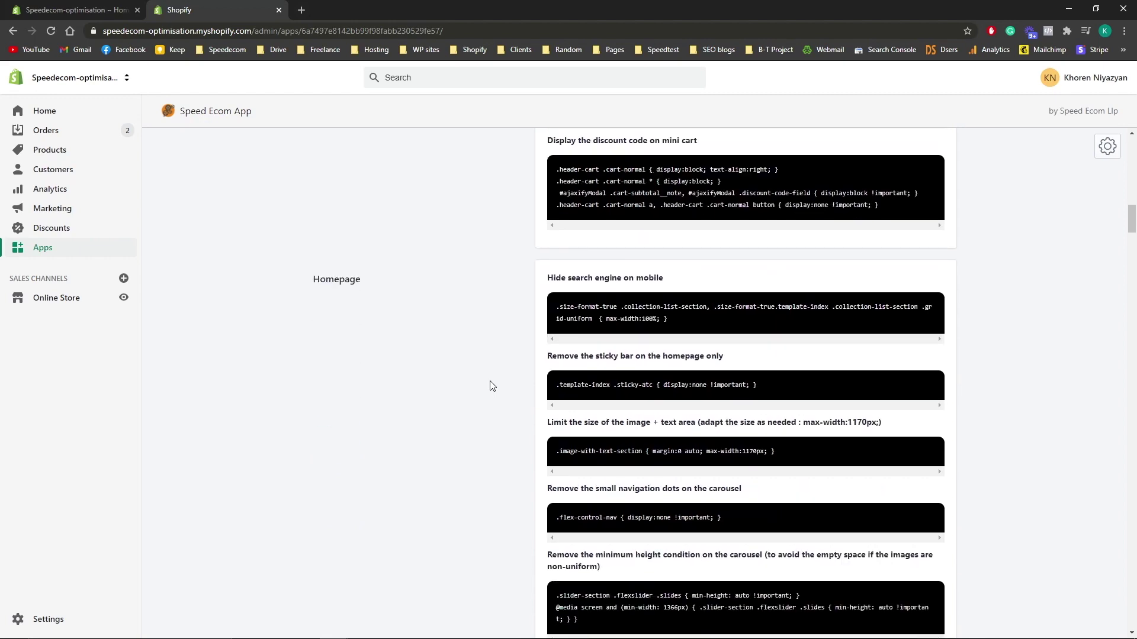
pyautogui.scroll(-2, 491, 386)
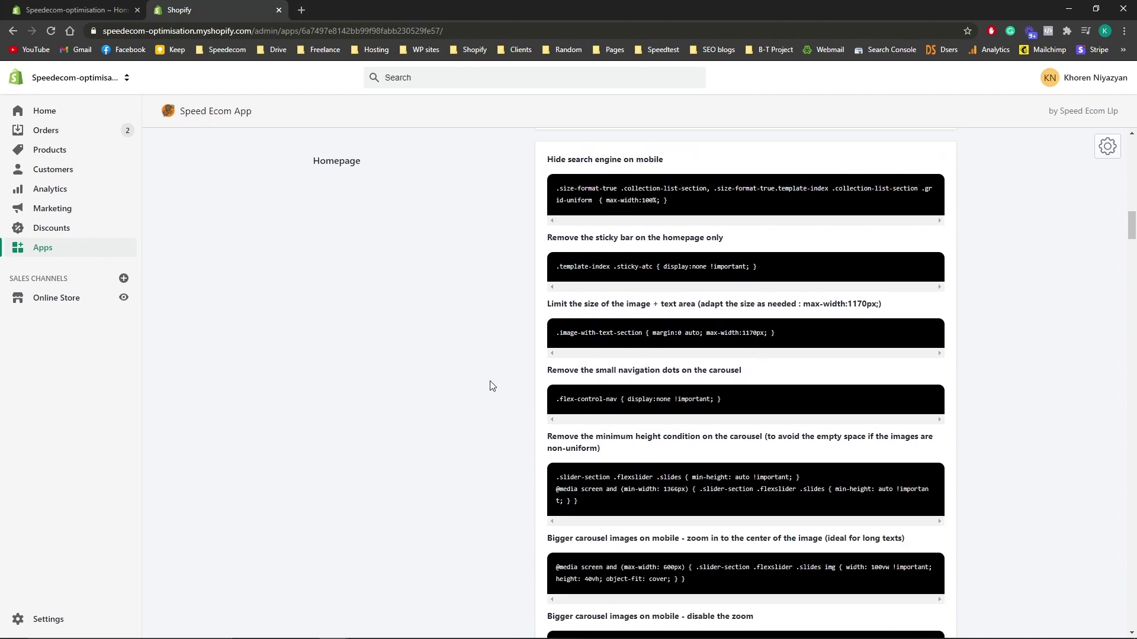
pyautogui.scroll(-14, 490, 386)
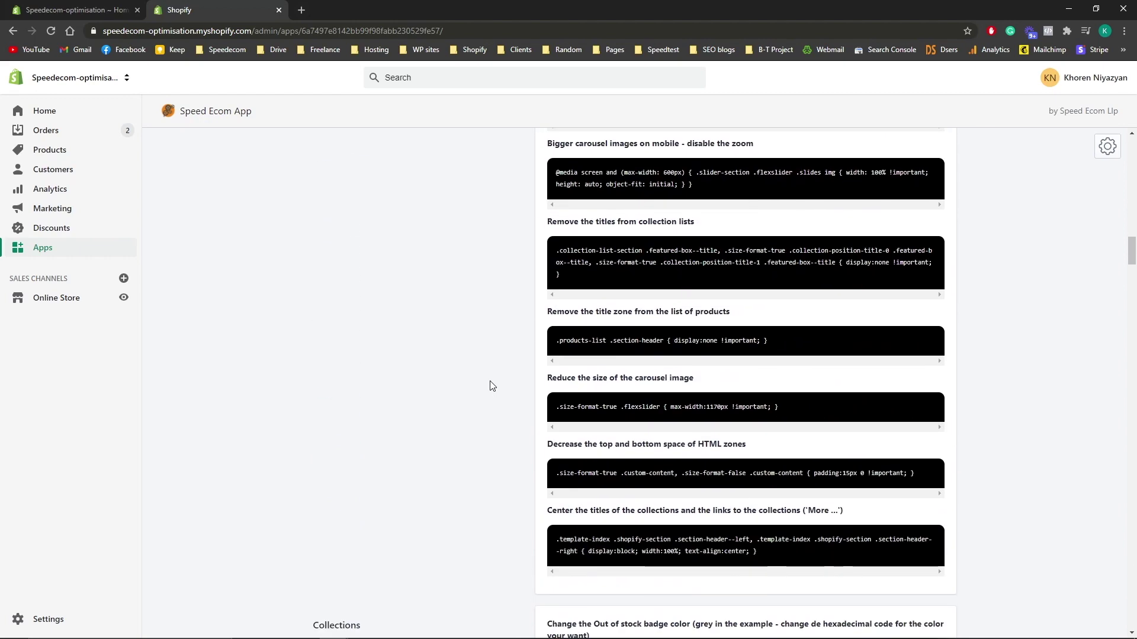
pyautogui.scroll(-1, 491, 385)
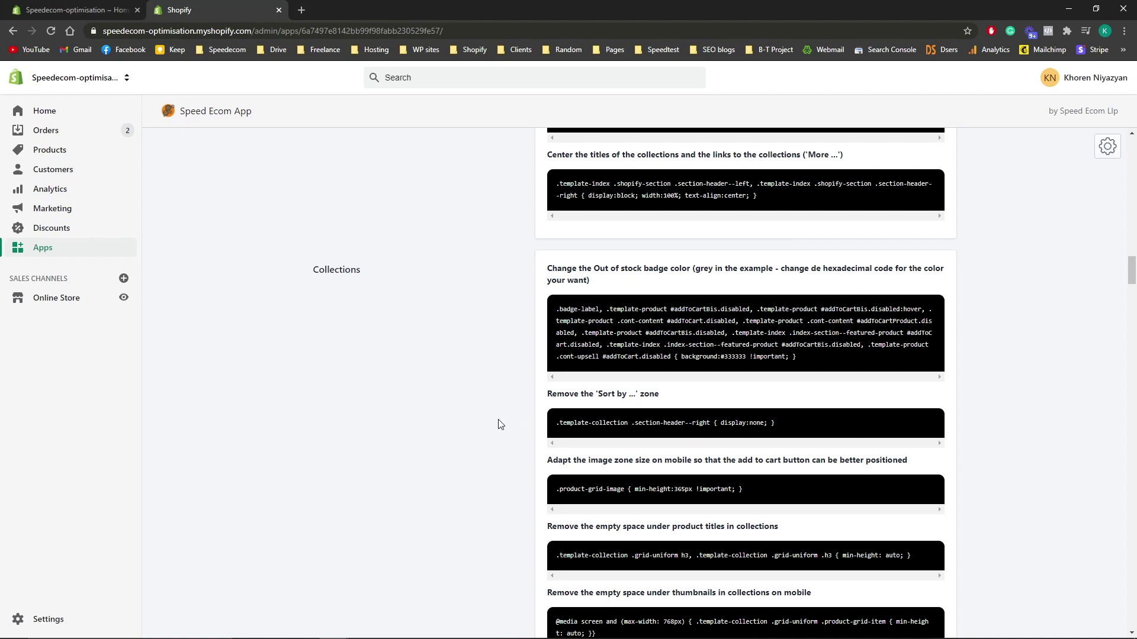
pyautogui.scroll(2, 501, 424)
pyautogui.scroll(12, 499, 424)
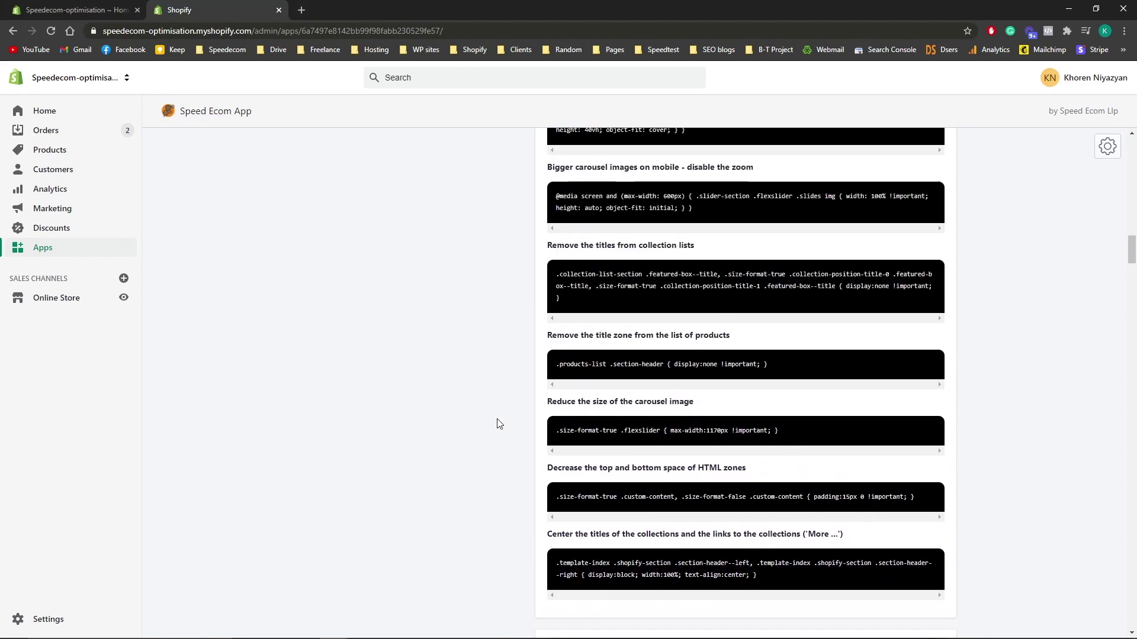
pyautogui.scroll(15, 499, 424)
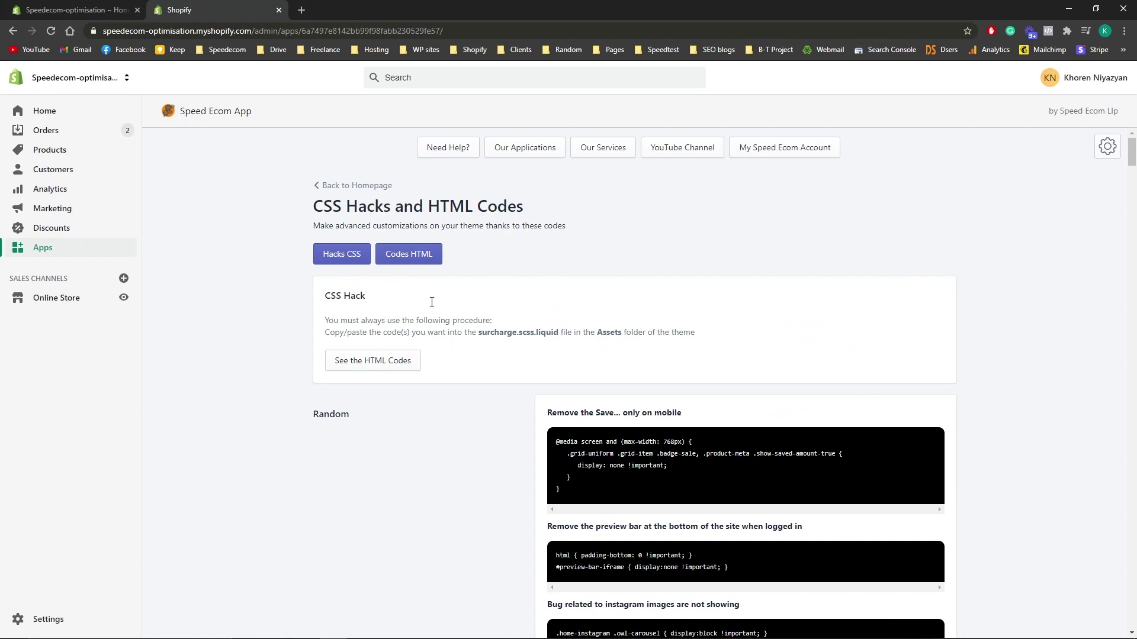
pyautogui.click(355, 185)
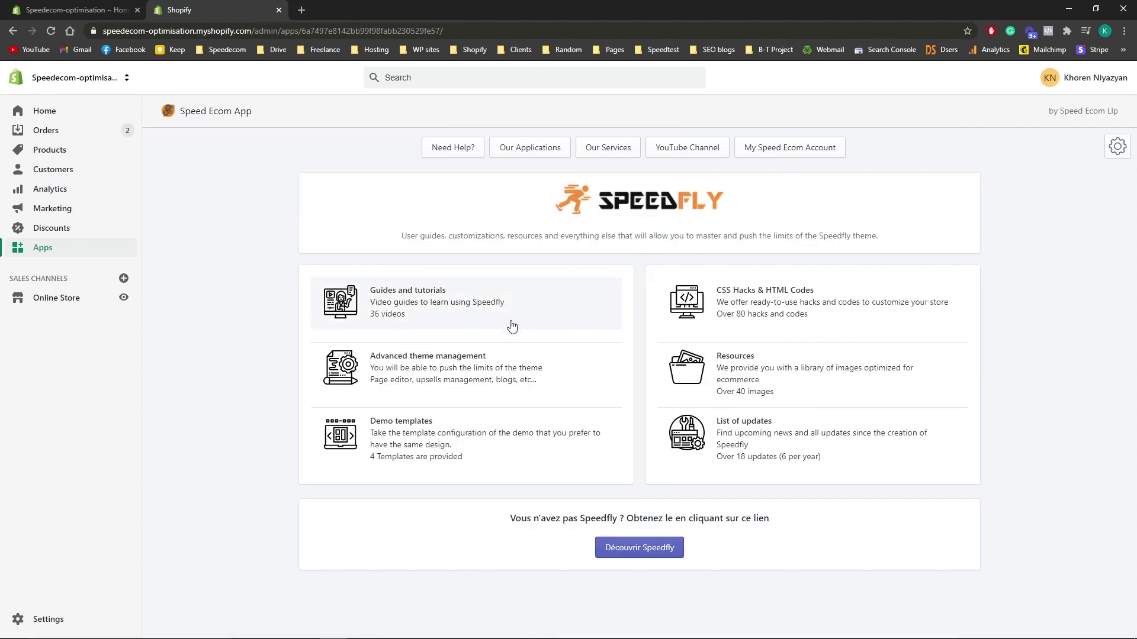
# Review the Advanced theme management options for product pages, upsells, blog and articles, pages, and collections.
pyautogui.click(455, 370)
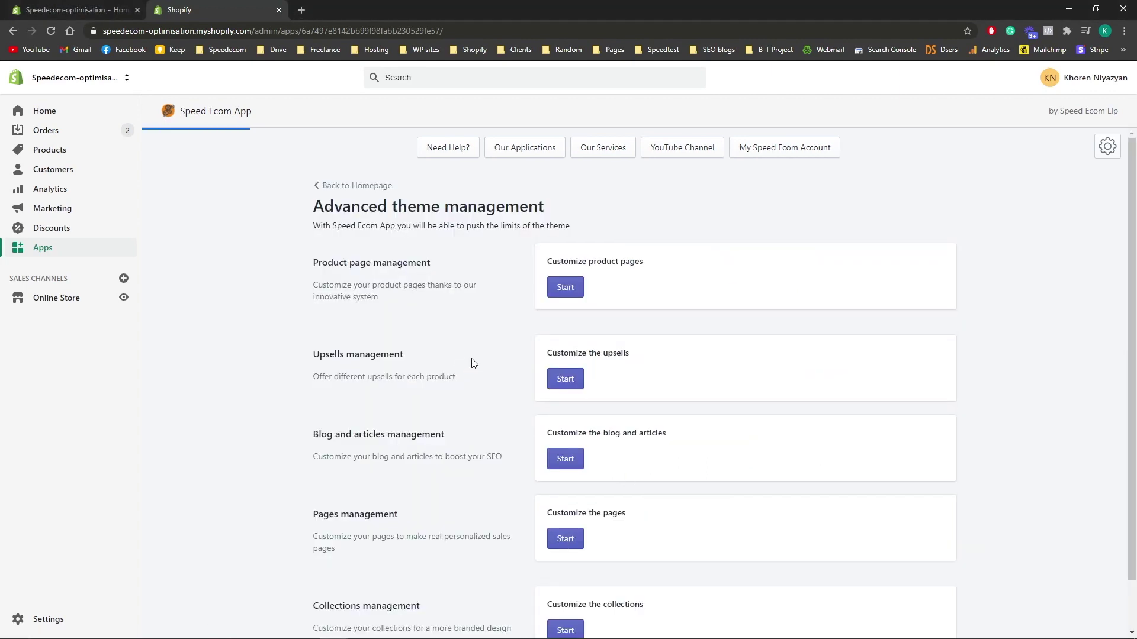
pyautogui.scroll(-1, 471, 361)
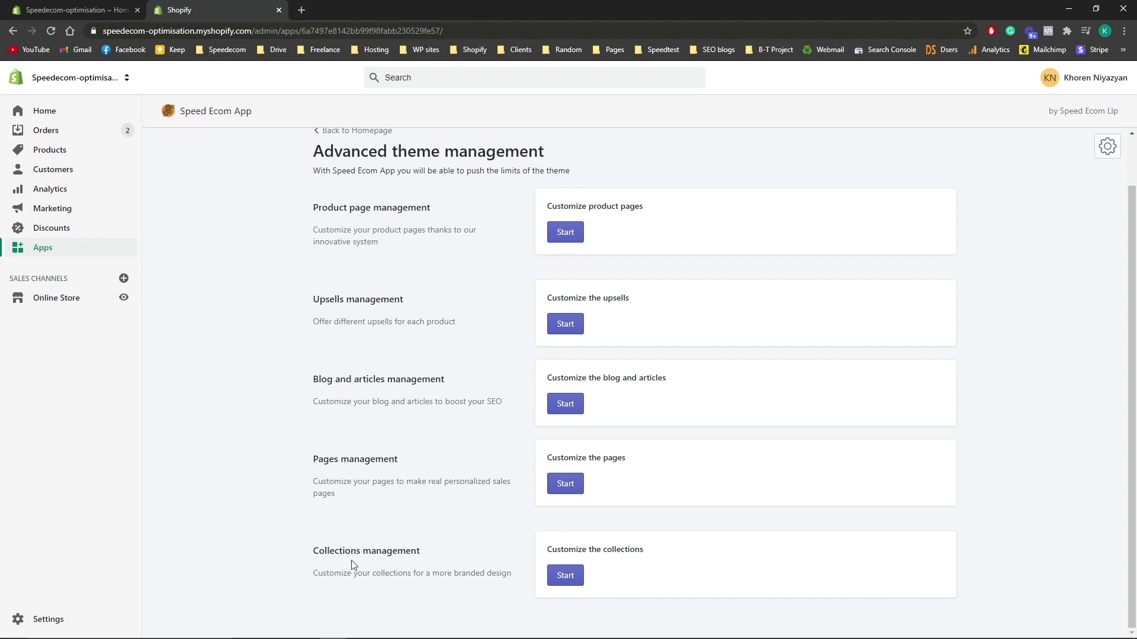
pyautogui.scroll(1, 362, 533)
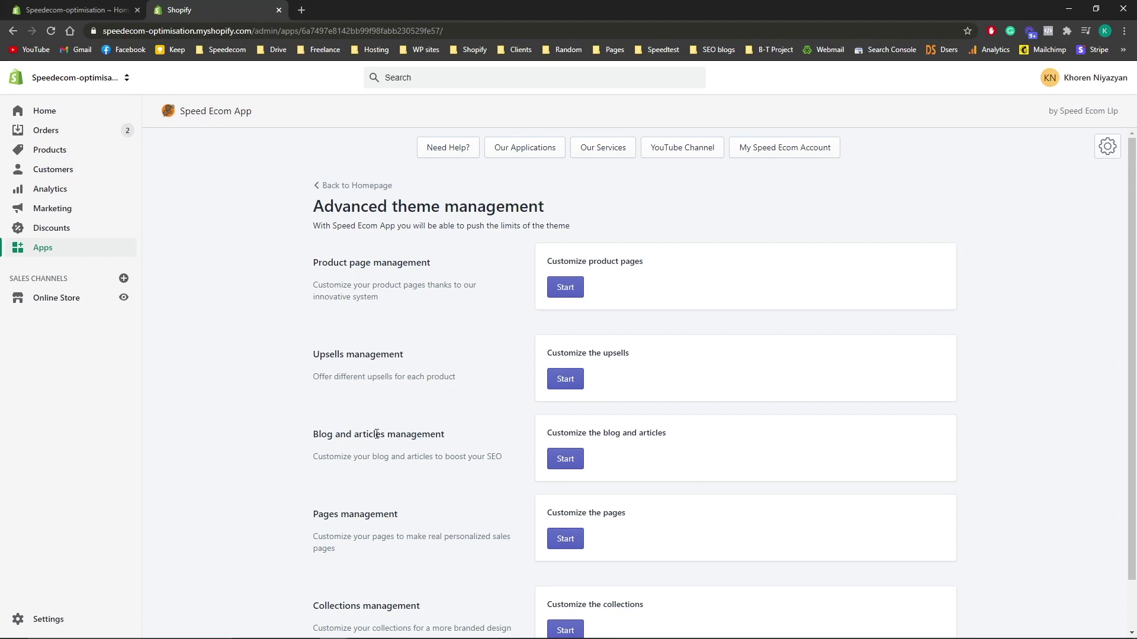
pyautogui.scroll(-1, 388, 429)
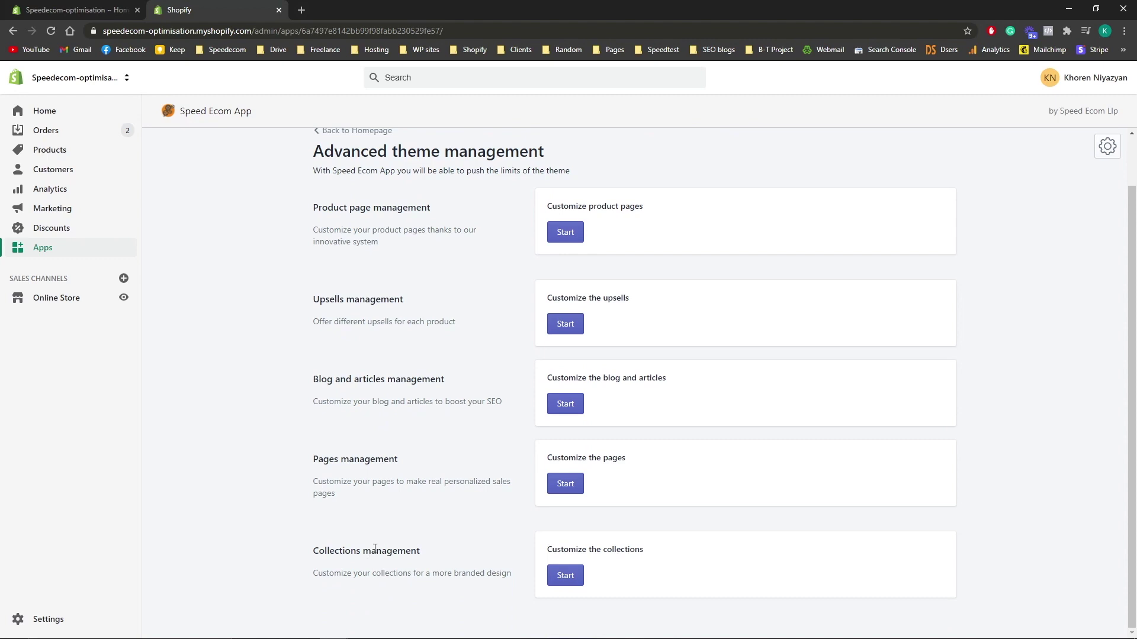
pyautogui.scroll(2, 363, 379)
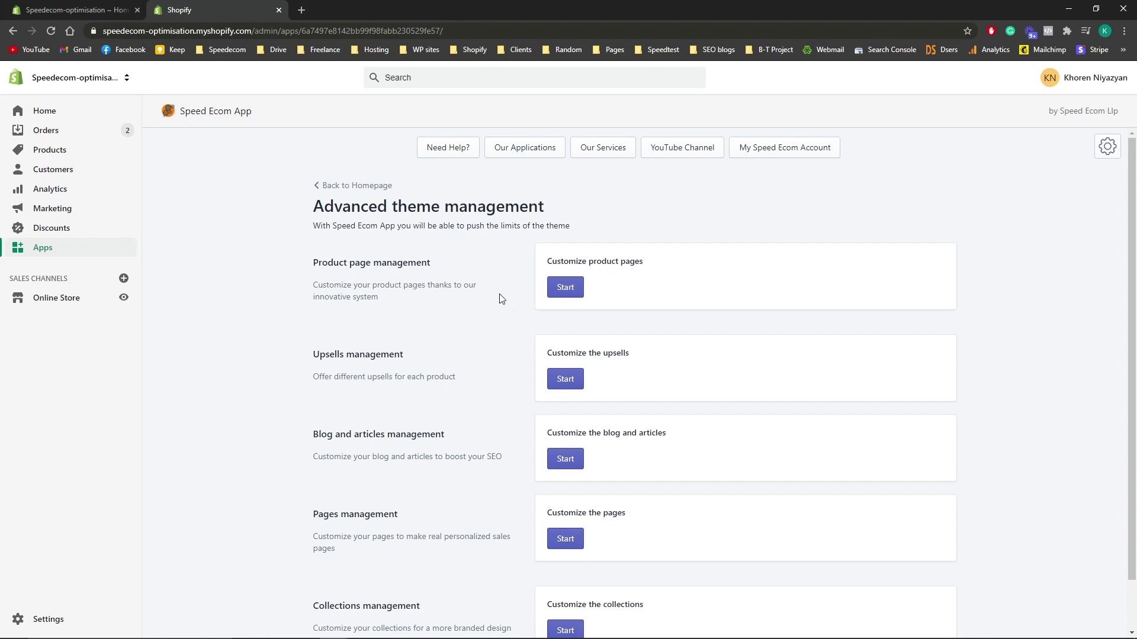
# Start customizing the product pages and open the bulk editor for the After quantity zone.
pyautogui.click(560, 290)
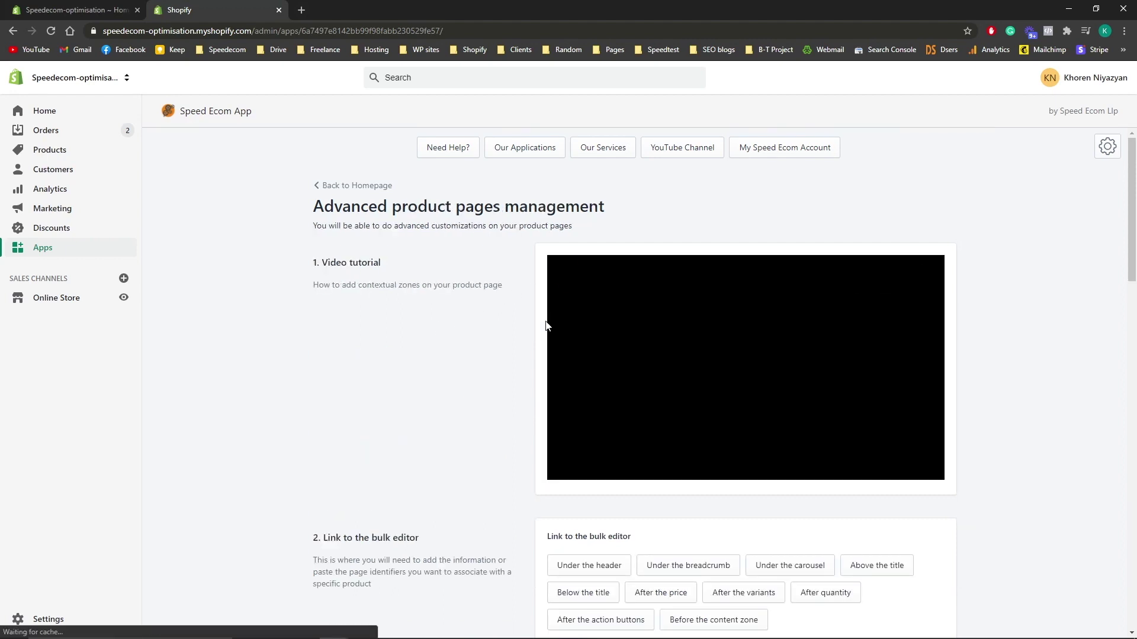
pyautogui.scroll(-5, 513, 343)
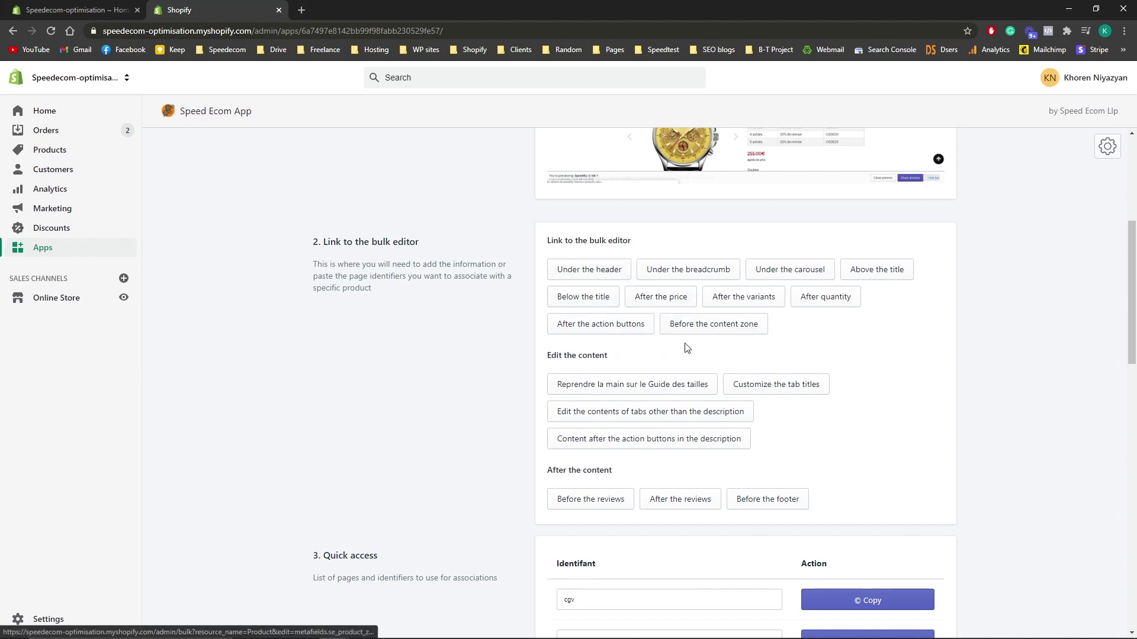
pyautogui.click(814, 302)
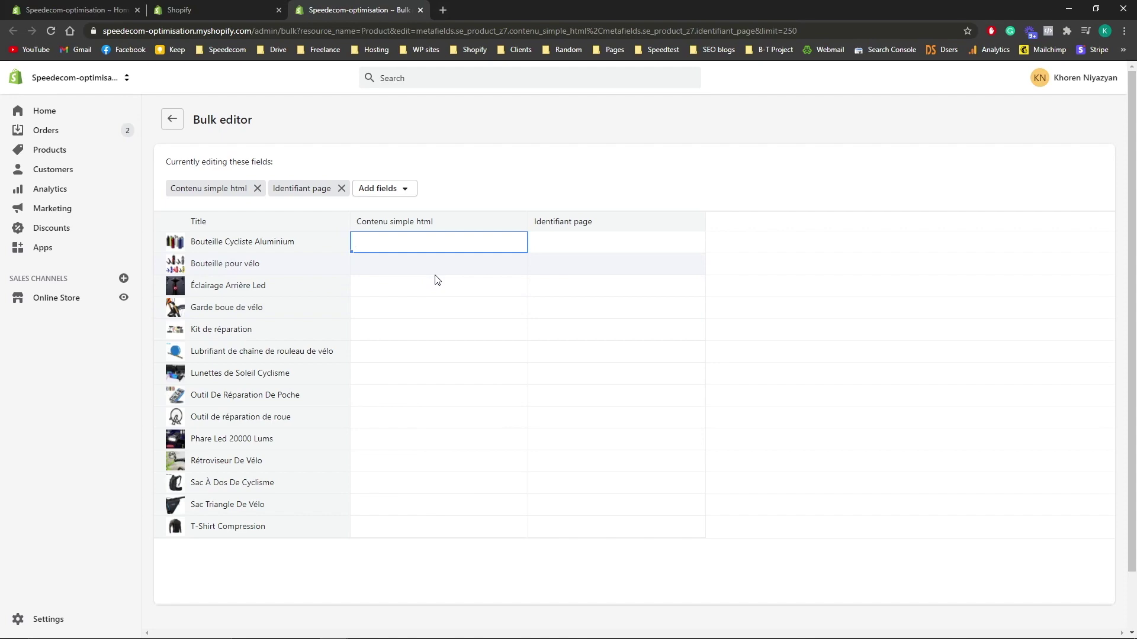
# Leave the bulk editor and return from Advanced product pages management to the Speed Ecom App homepage.
pyautogui.press('Return')
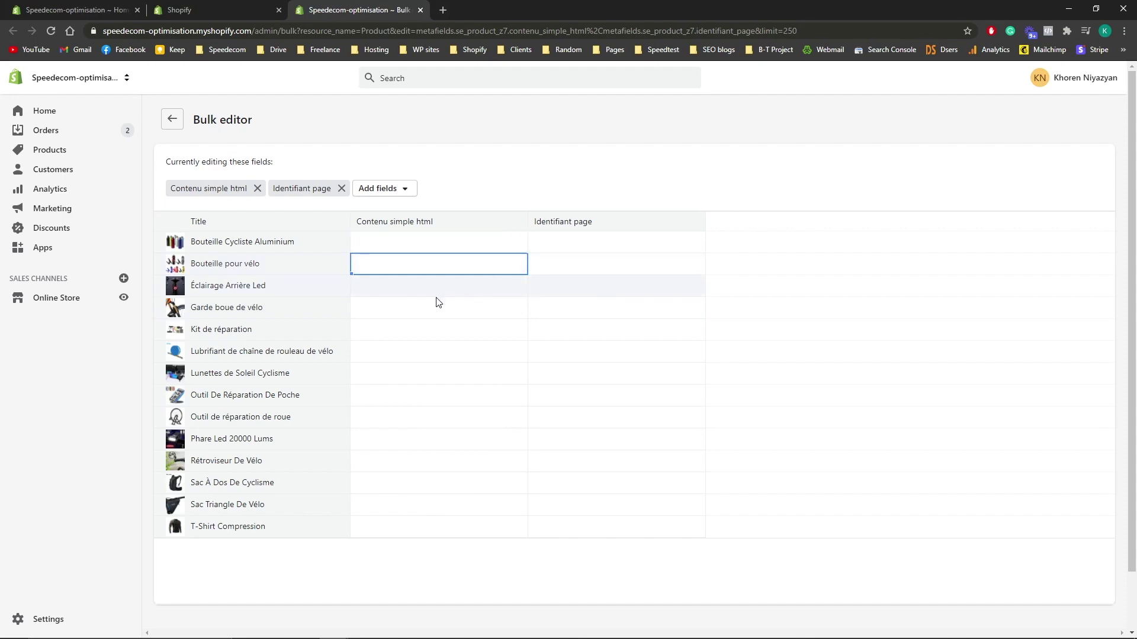
pyautogui.click(257, 7)
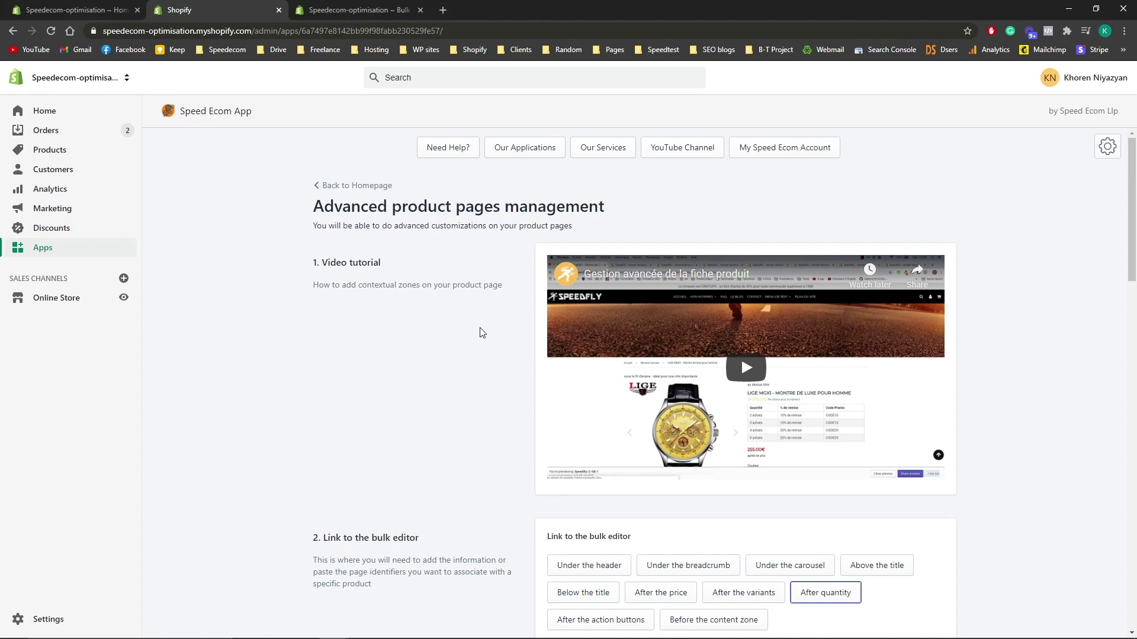
pyautogui.click(348, 186)
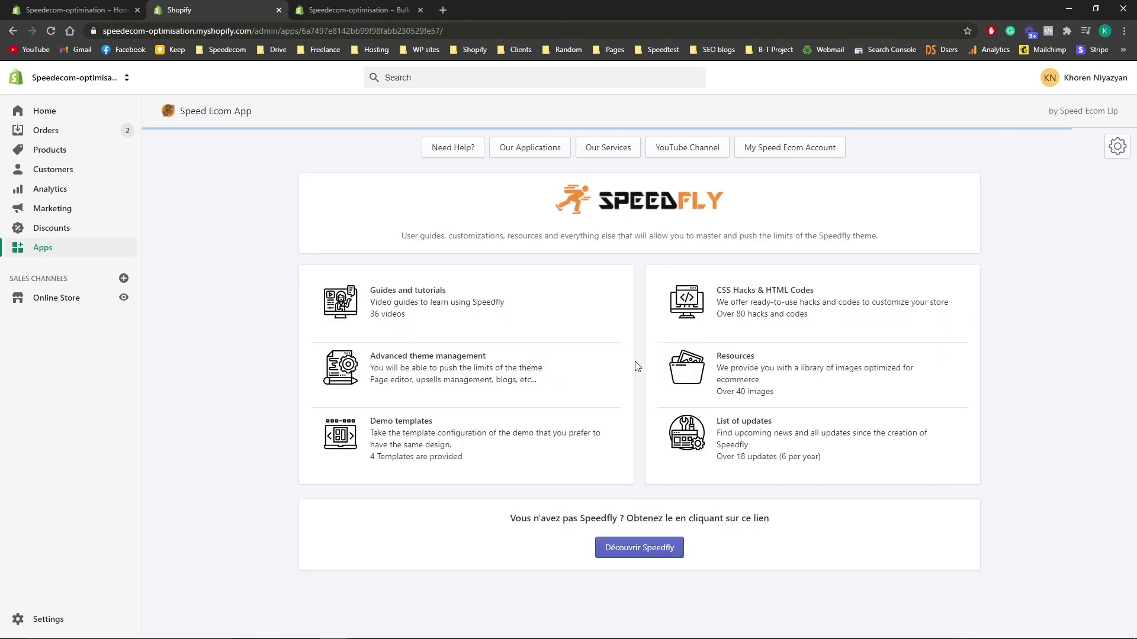
# Look through the ready-to-use payment, delivery and guarantee badge images in Resources, and return to the app's homepage.
pyautogui.click(745, 363)
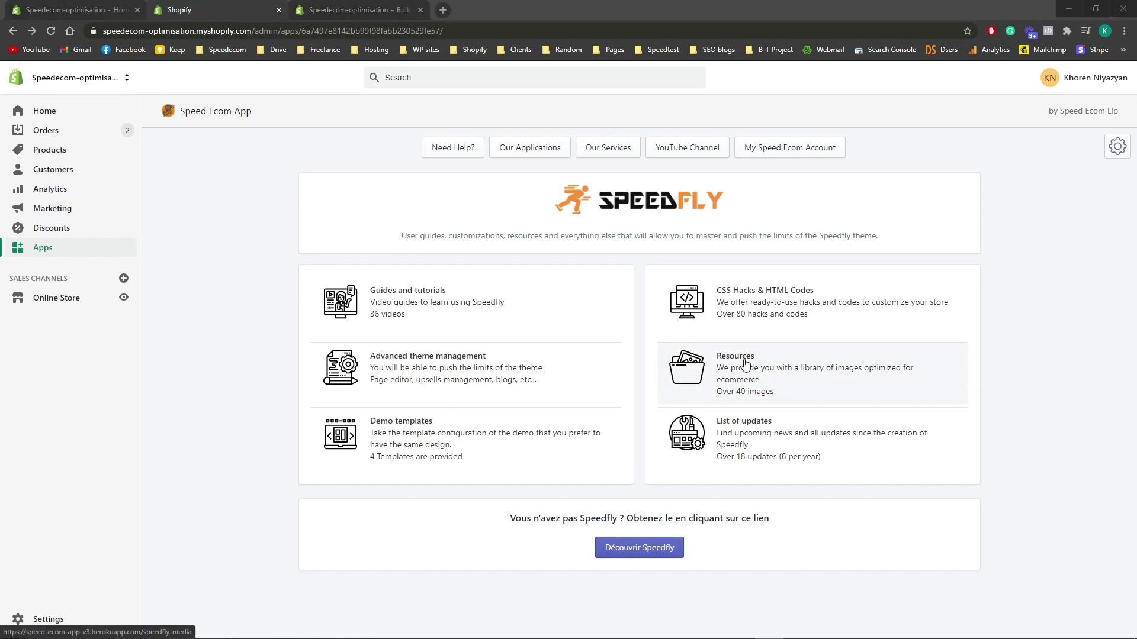
pyautogui.scroll(-3, 579, 332)
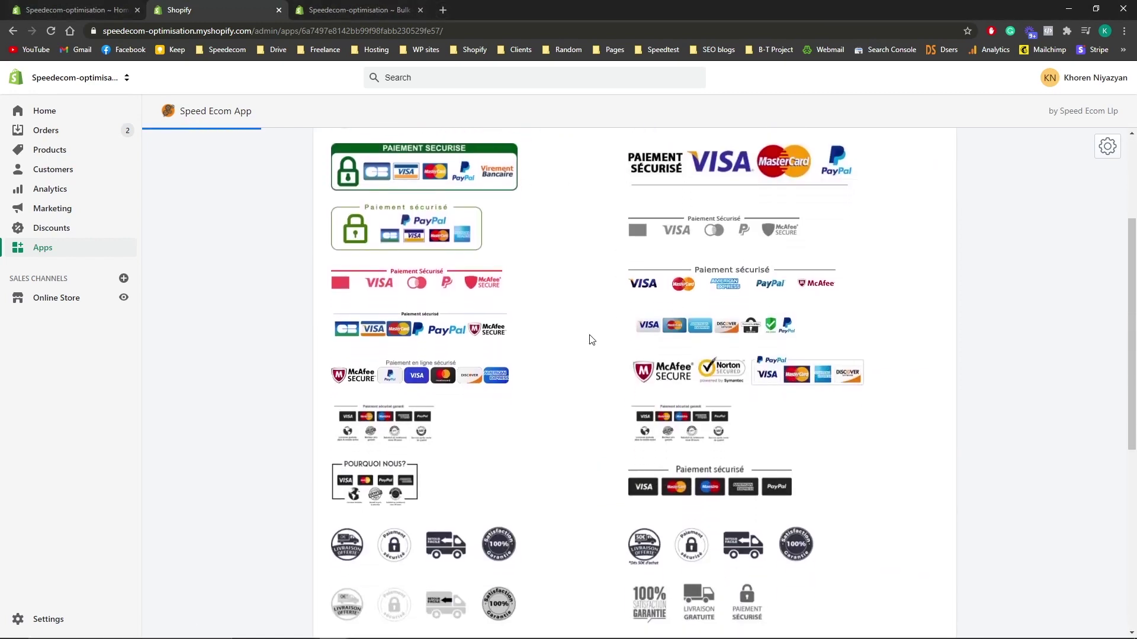
pyautogui.scroll(-1, 590, 339)
pyautogui.scroll(-3, 591, 340)
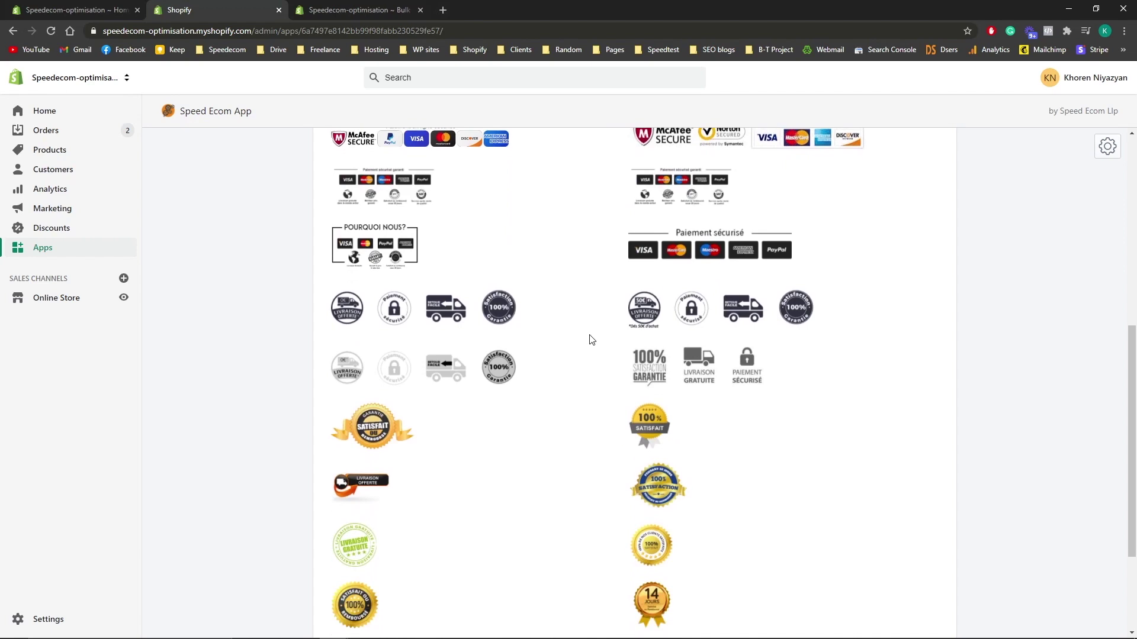
pyautogui.scroll(-3, 590, 340)
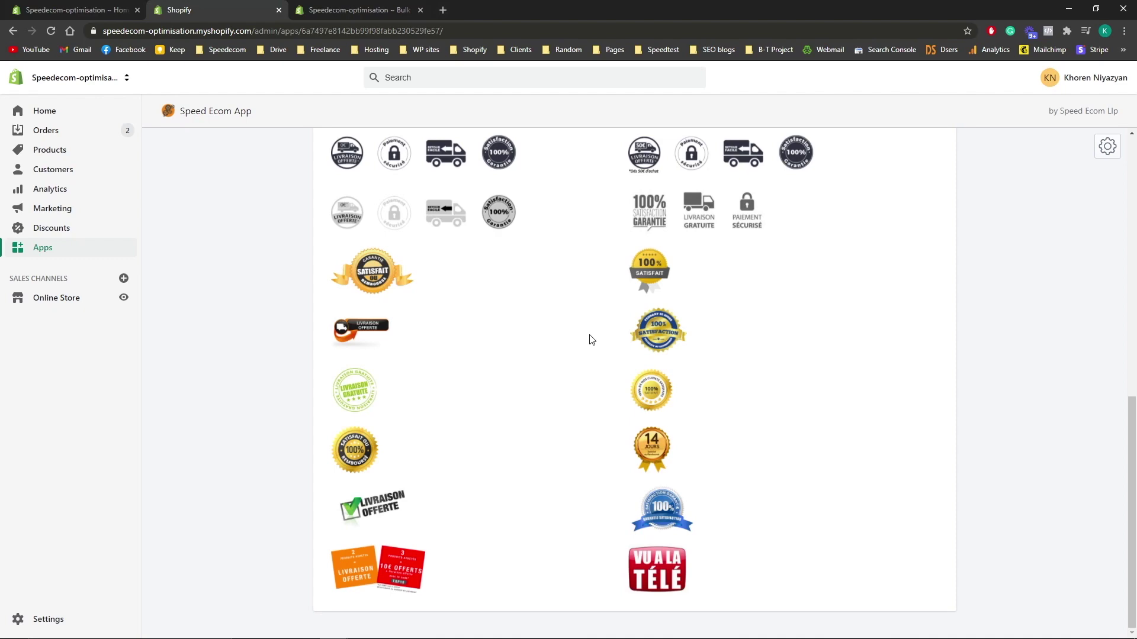
pyautogui.scroll(2, 590, 340)
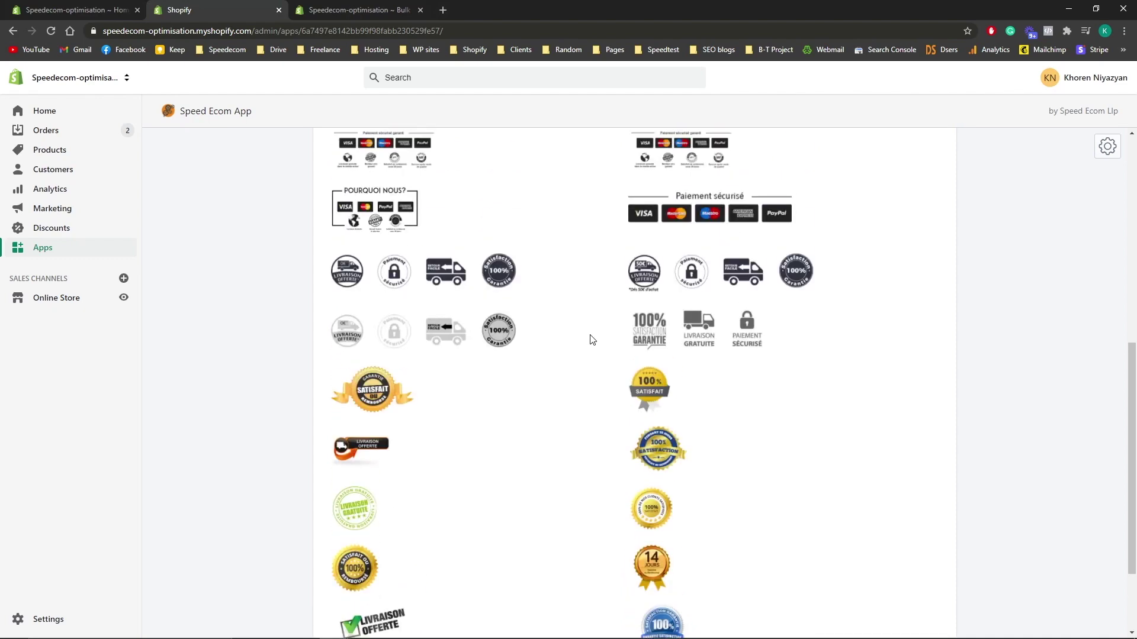
pyautogui.scroll(8, 591, 340)
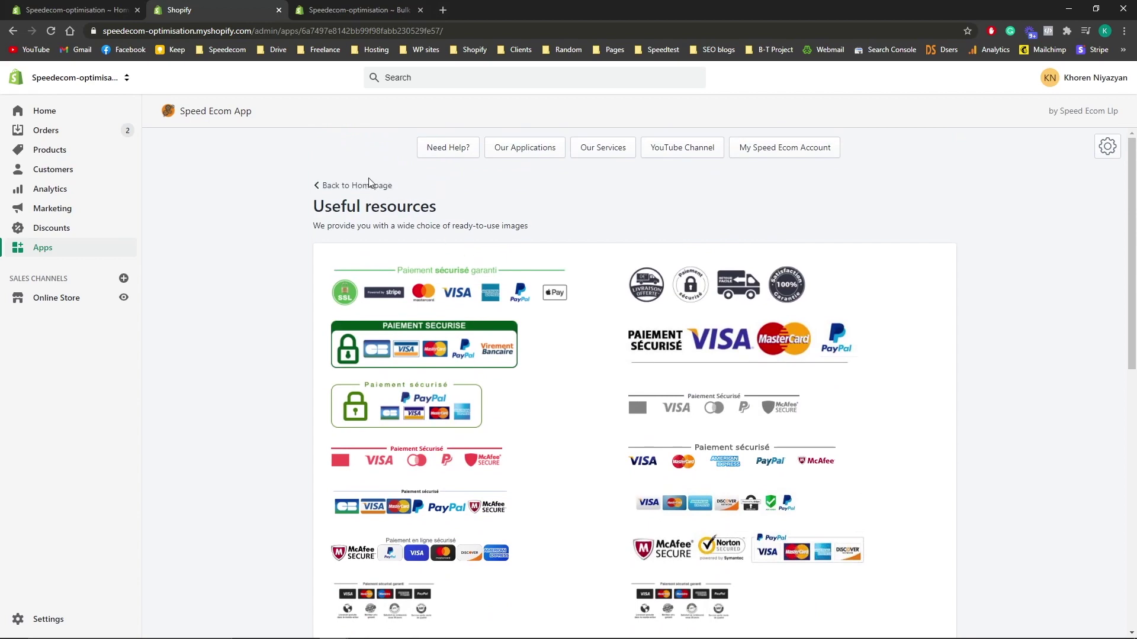
pyautogui.click(369, 183)
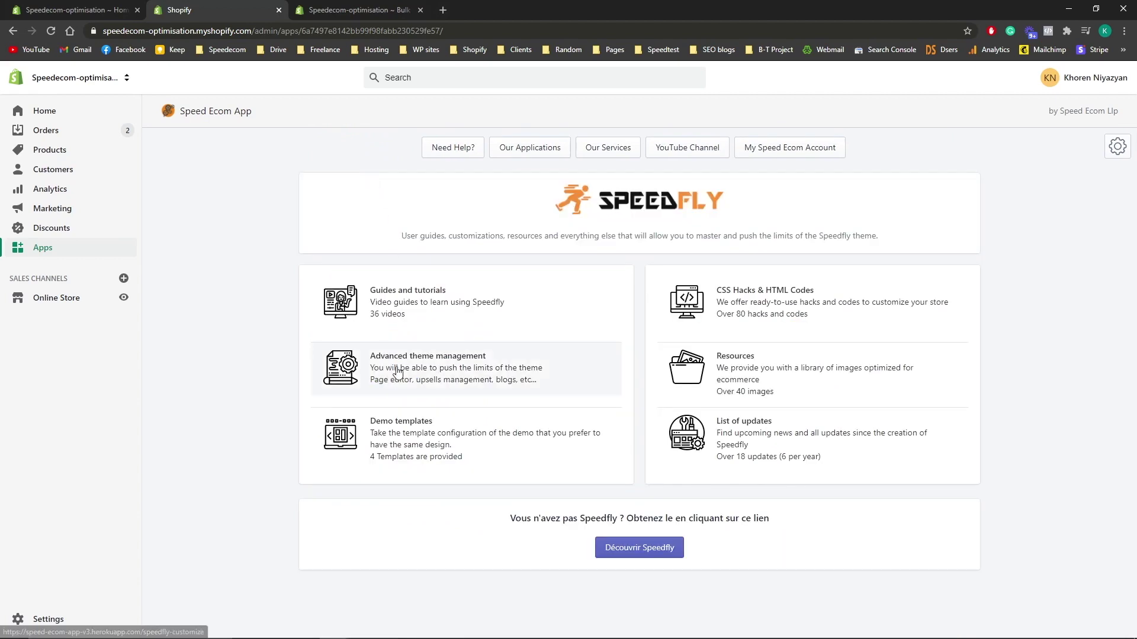
# Review the installation tutorial and design choices in Demo templates, and return to the app's homepage.
pyautogui.click(401, 430)
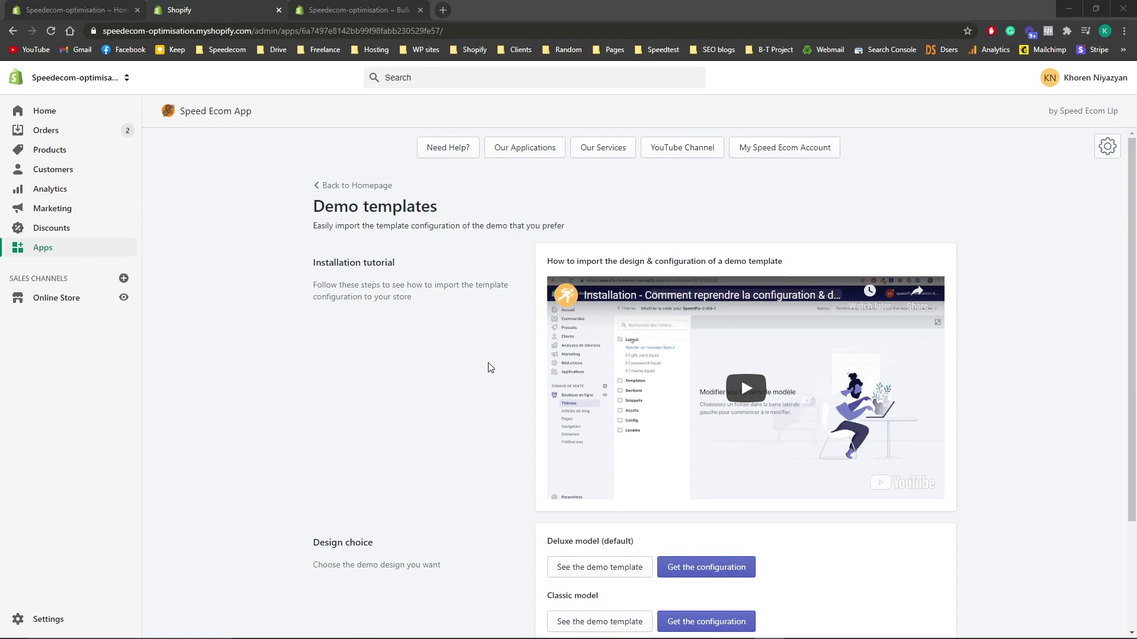
pyautogui.scroll(-3, 490, 367)
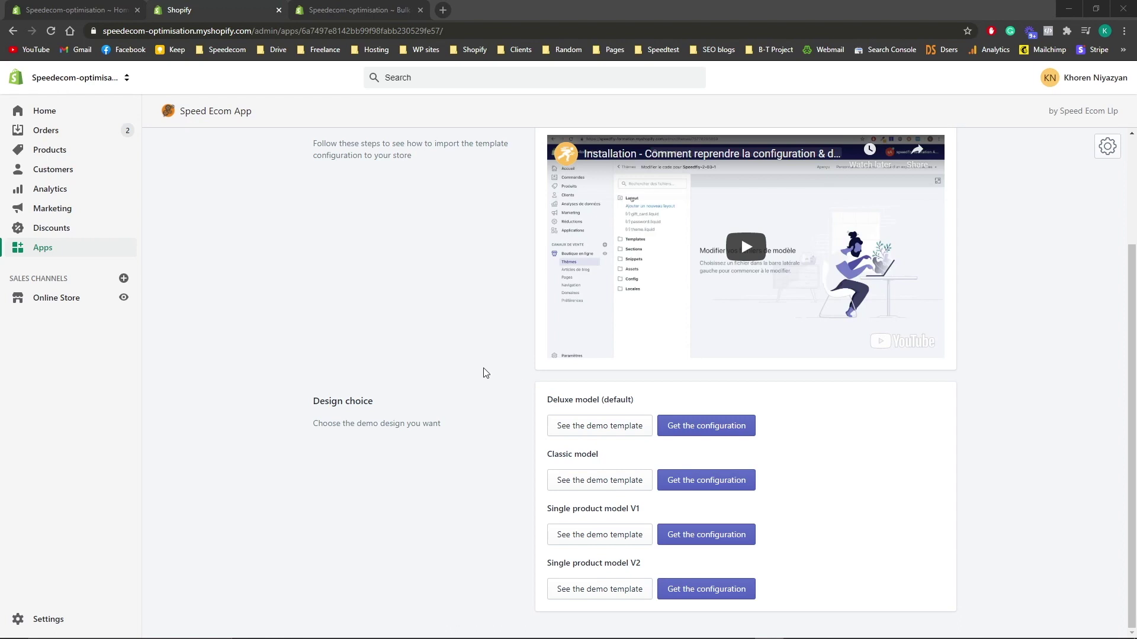
pyautogui.scroll(3, 484, 372)
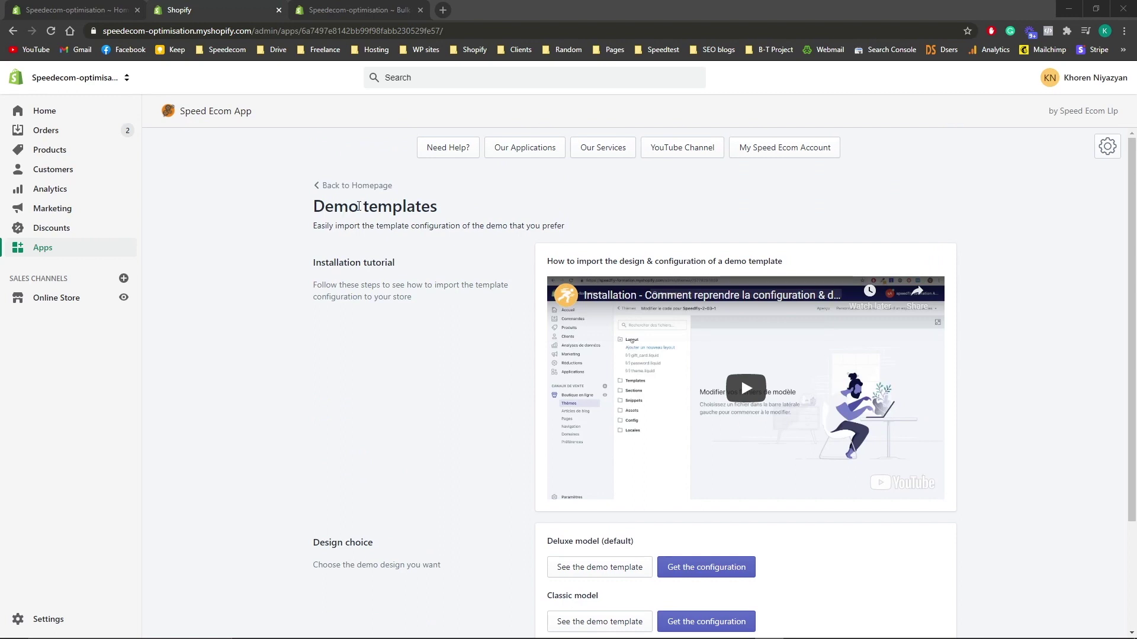
pyautogui.click(355, 185)
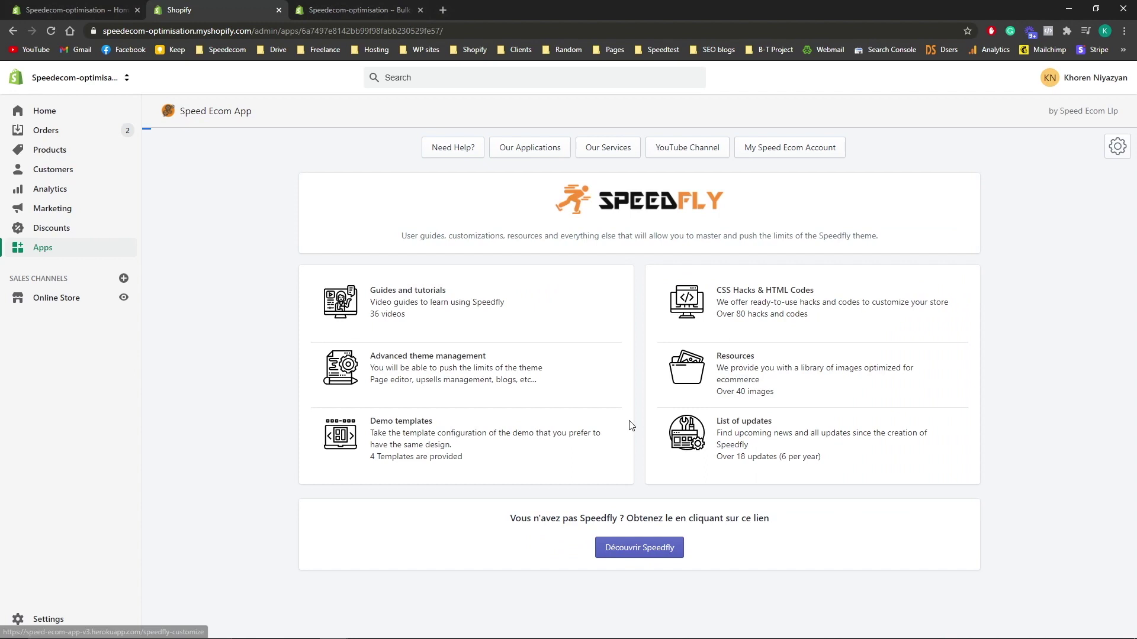
# Check the next update and the demo videos in the List of updates, and return to the app's homepage.
pyautogui.click(734, 439)
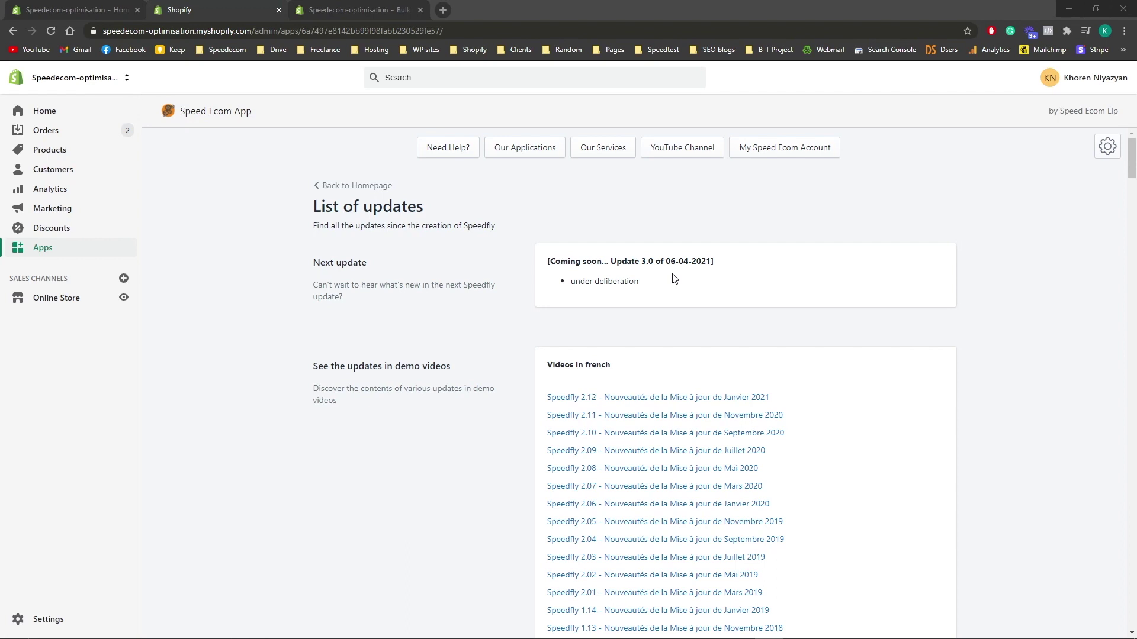
pyautogui.click(354, 185)
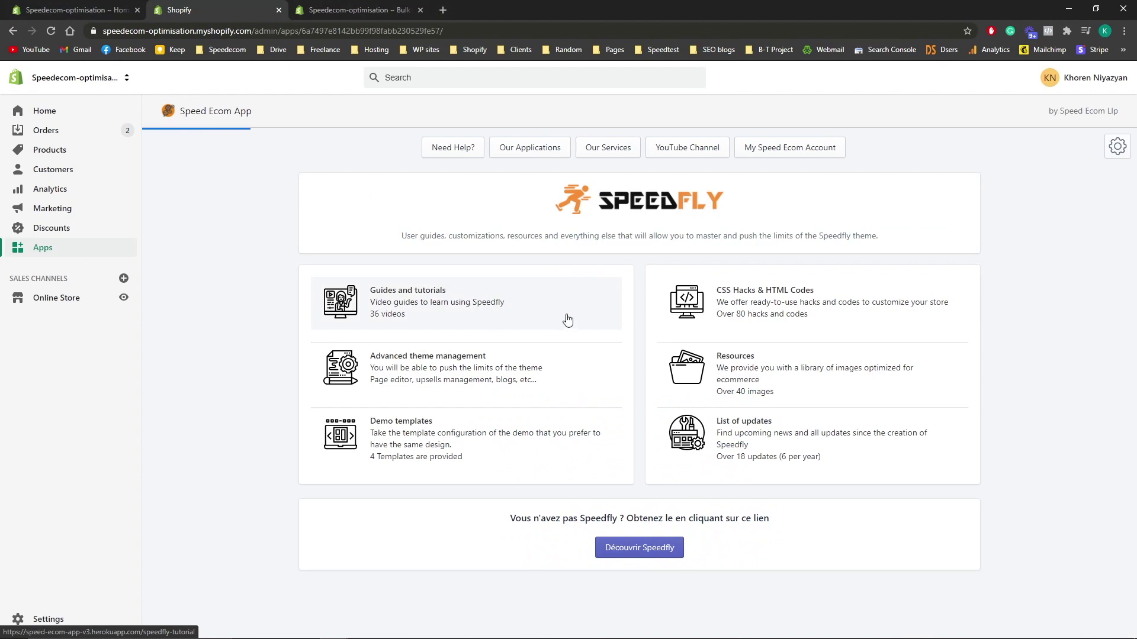